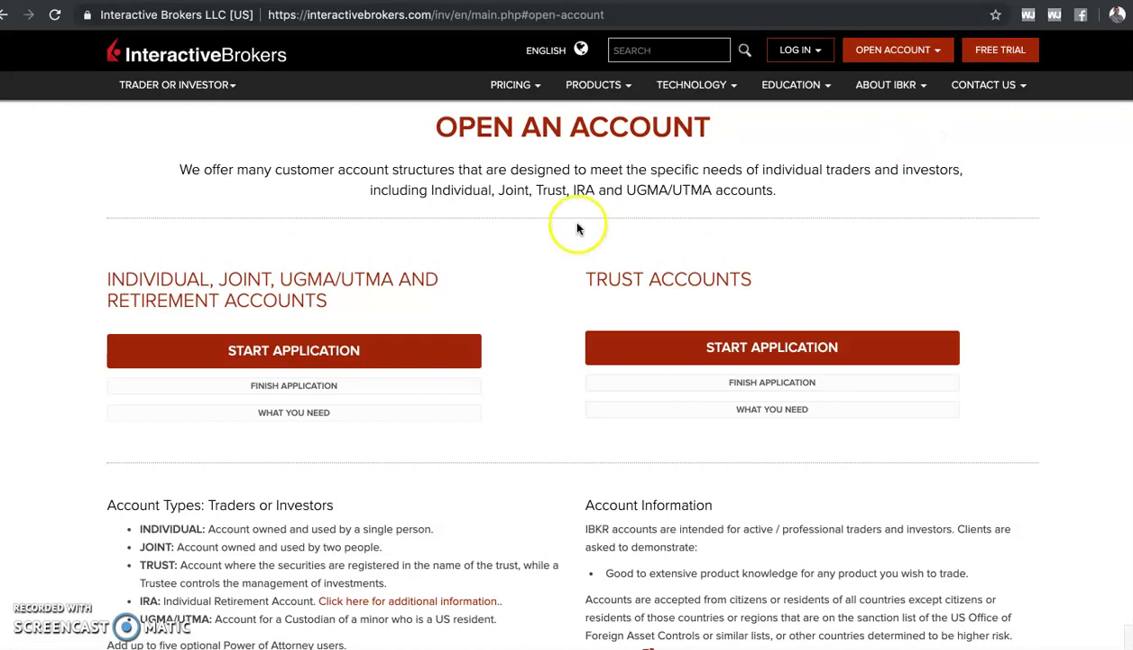
# Step: Start an application for individual, joint, UGMA/UTMA and retirement accounts and review the registration and country fields
pyautogui.scroll(1, 361, 239)
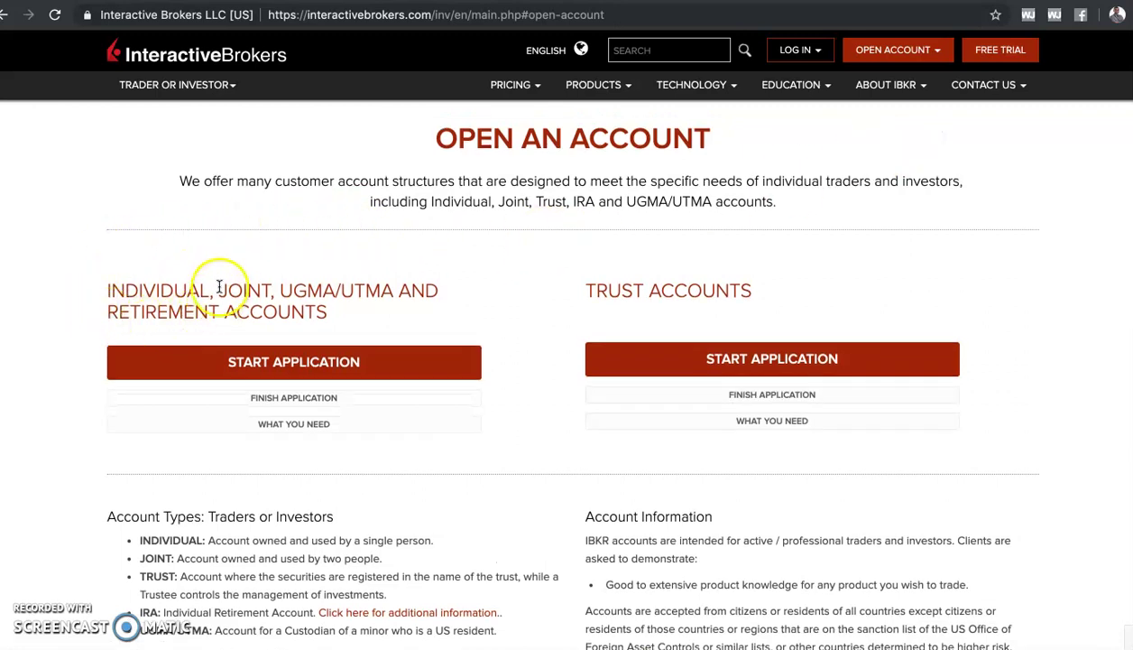
pyautogui.click(308, 366)
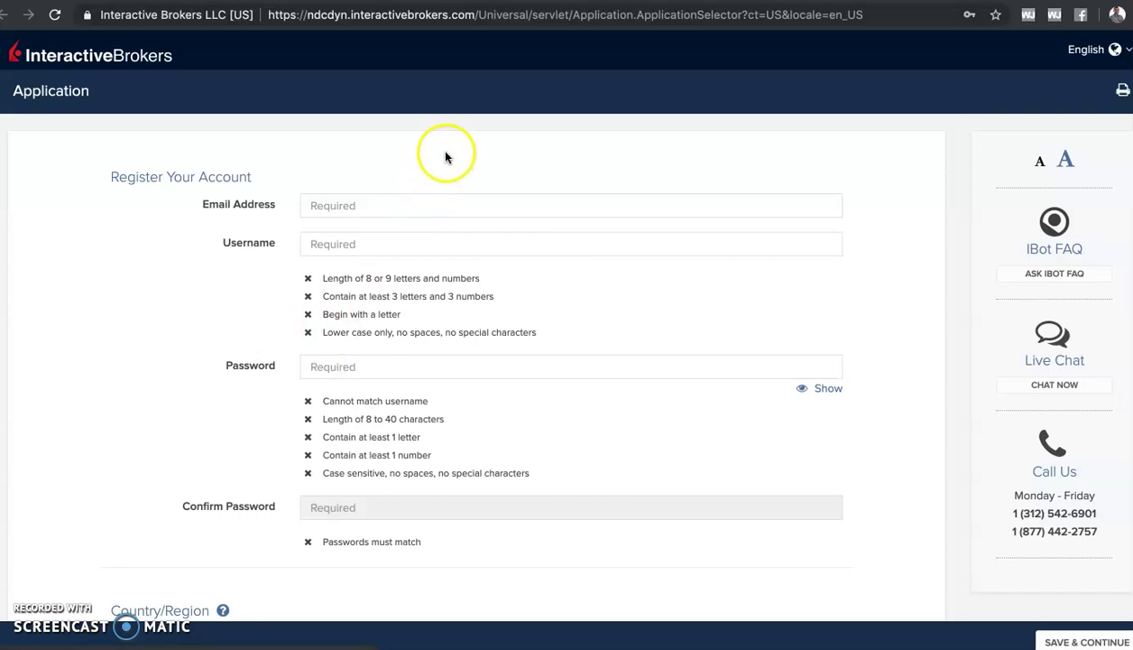
pyautogui.scroll(-3, 434, 200)
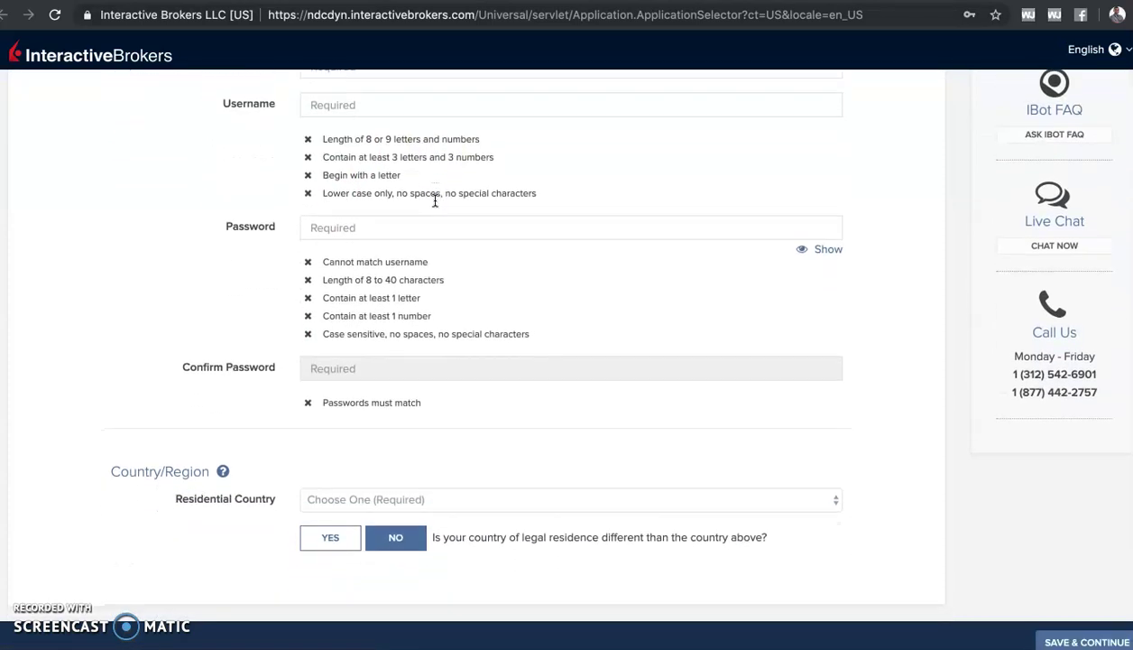
pyautogui.scroll(3, 435, 200)
pyautogui.scroll(-2, 435, 201)
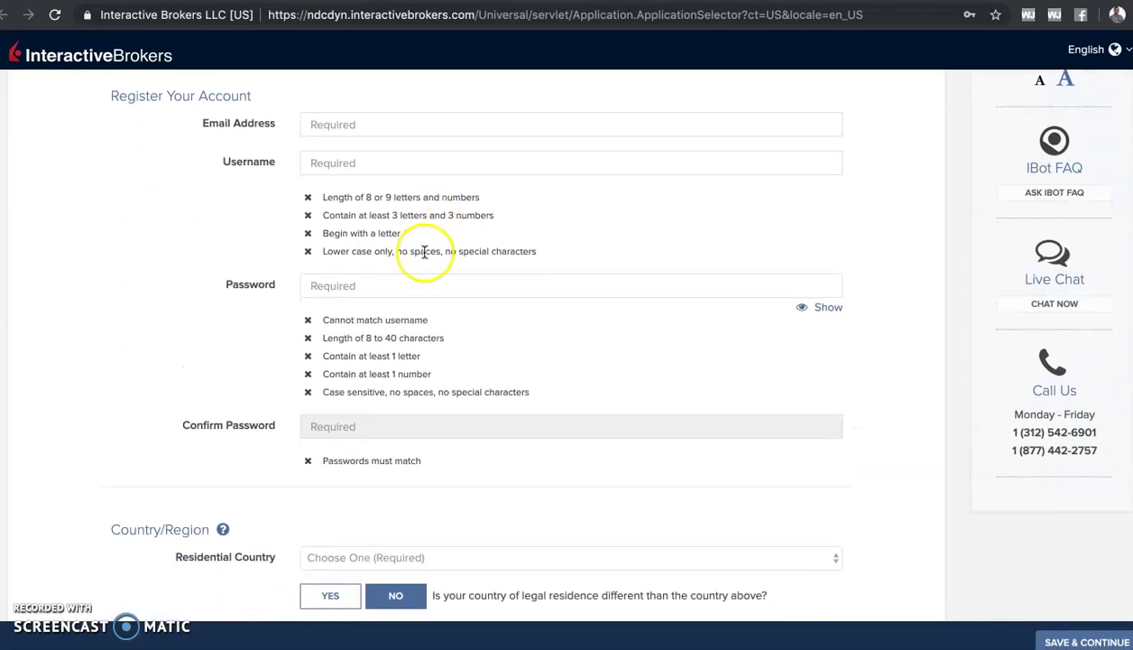
pyautogui.scroll(-2, 431, 282)
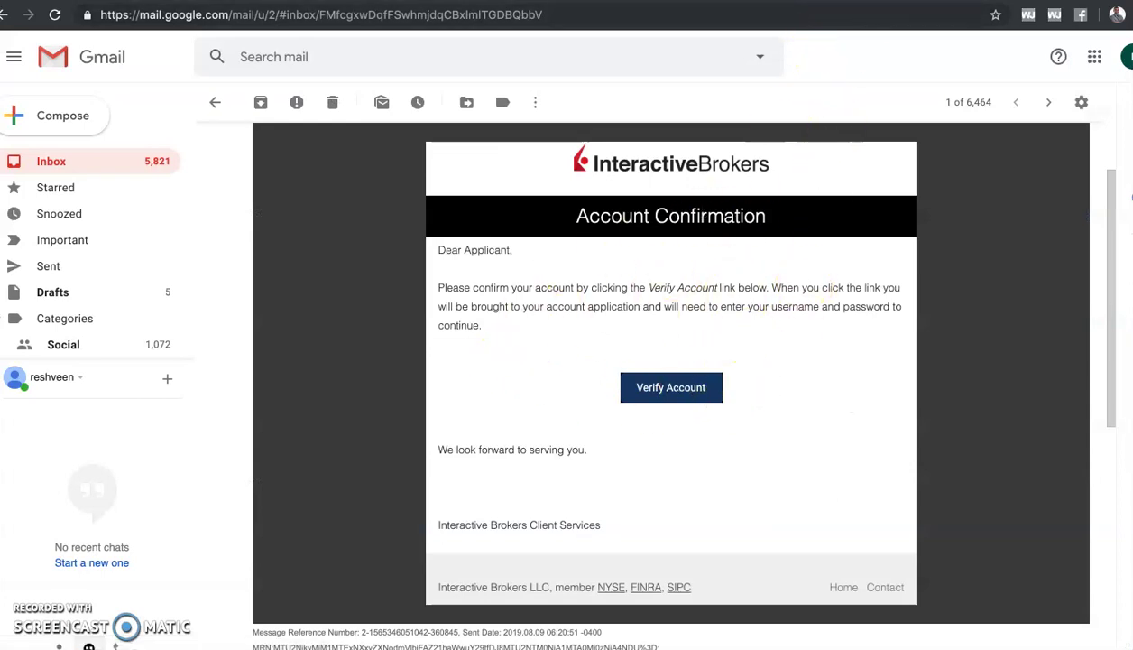
# Step: Switch from the confirmation e-mail to the Interactive Brokers login page, enter the account password and log in to the started application
pyautogui.click(811, 0)
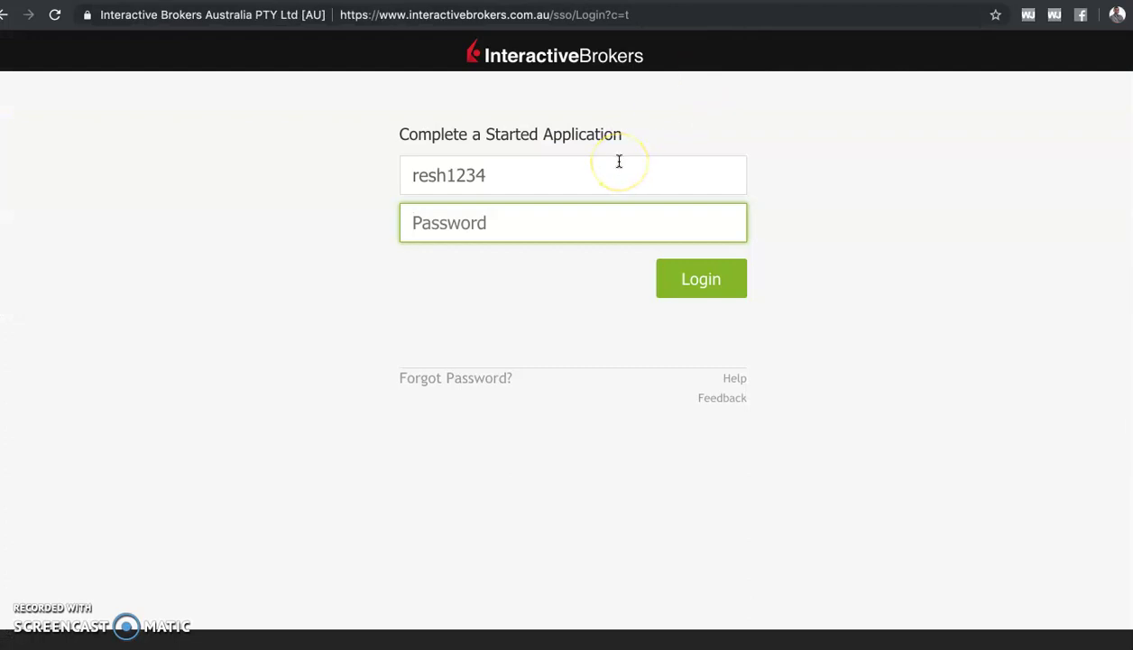
pyautogui.press('super+v')
pyautogui.click(701, 276)
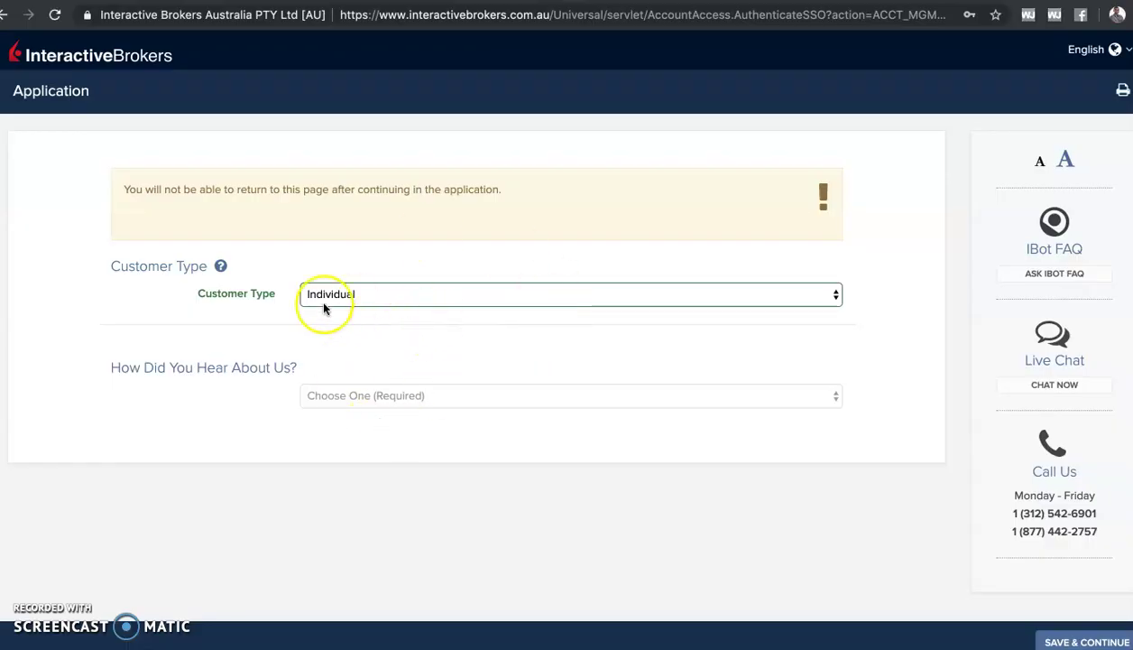
# Step: Set the customer type to Individual and the referral source to Recommendation (e.g. friend, relative, etc.), and save and continue
pyautogui.click(632, 287)
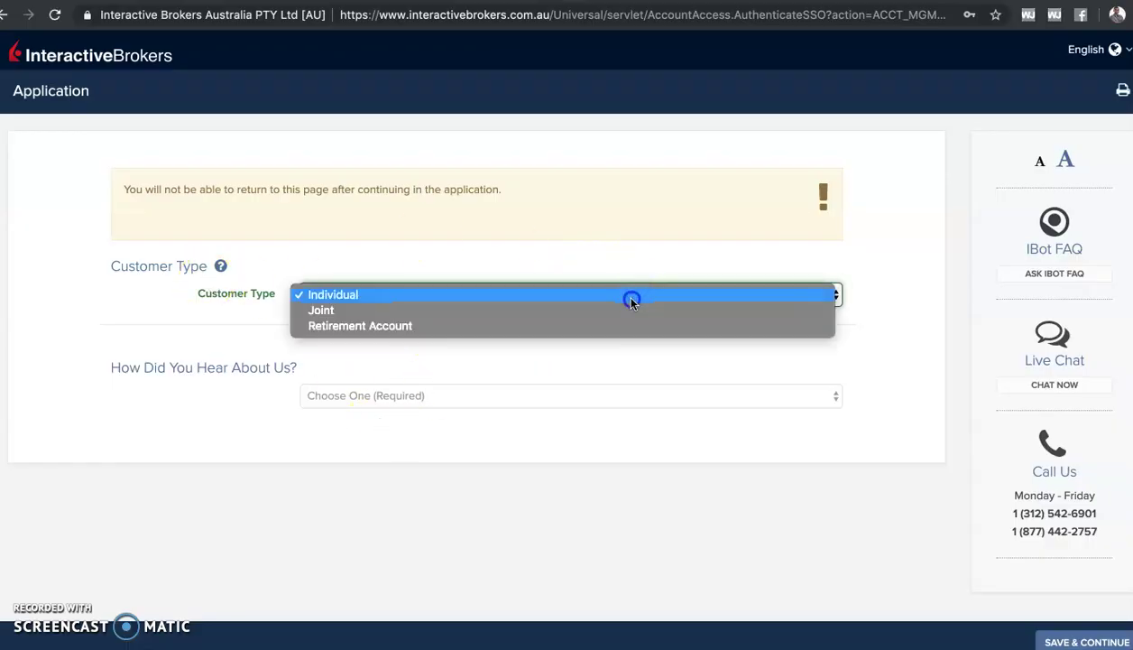
pyautogui.click(632, 298)
pyautogui.click(603, 414)
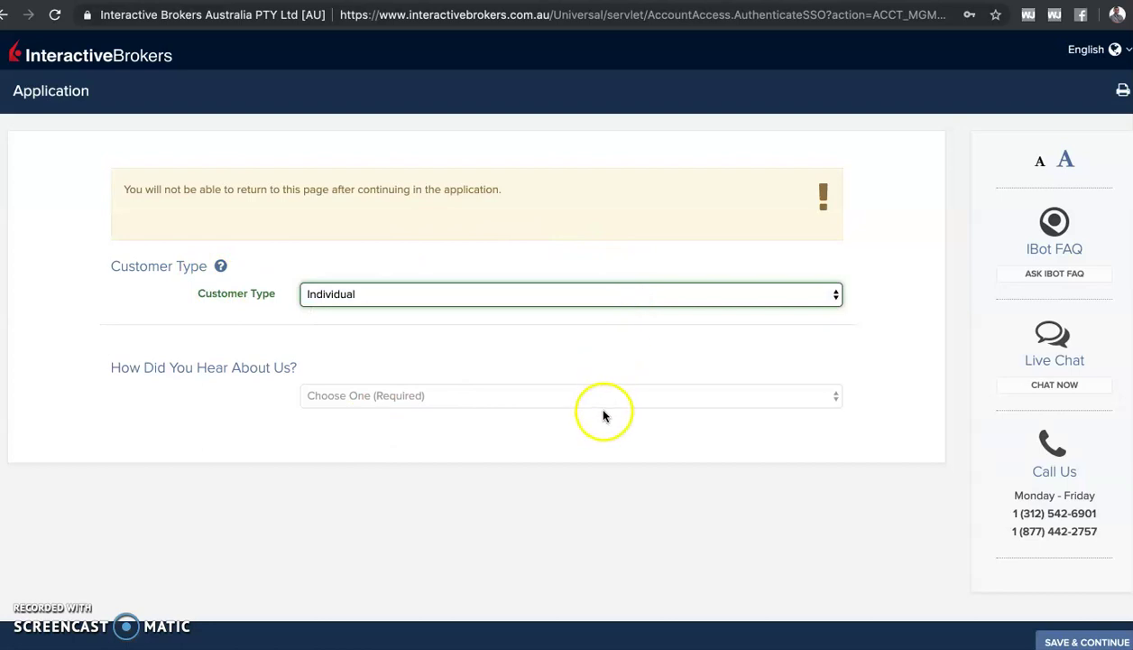
pyautogui.click(617, 394)
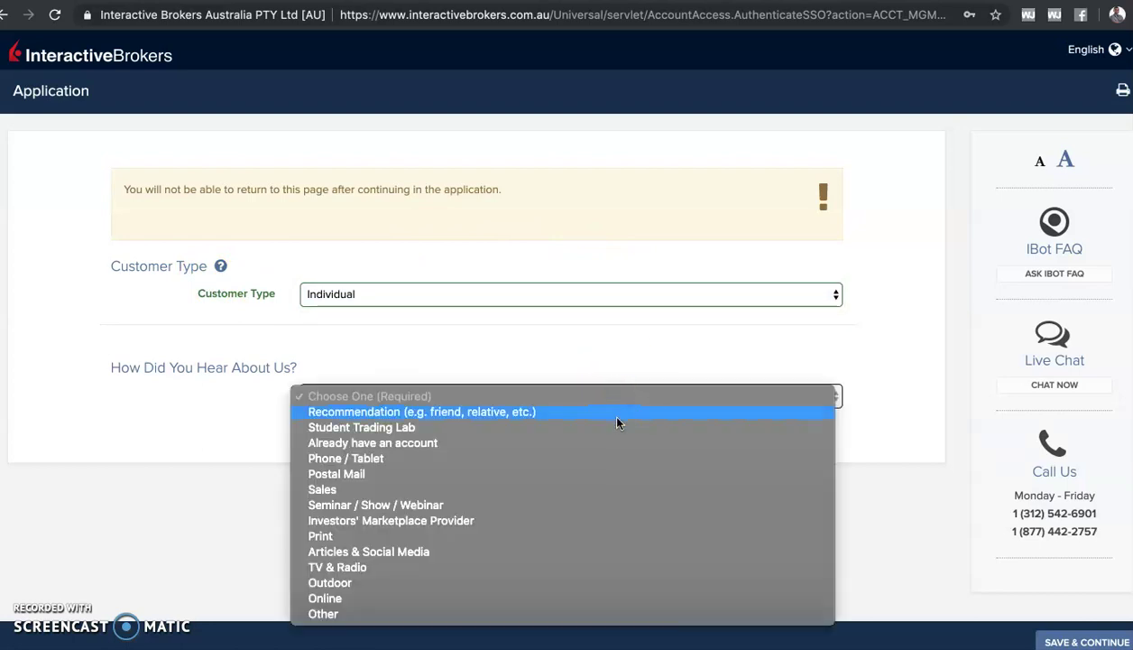
pyautogui.click(617, 421)
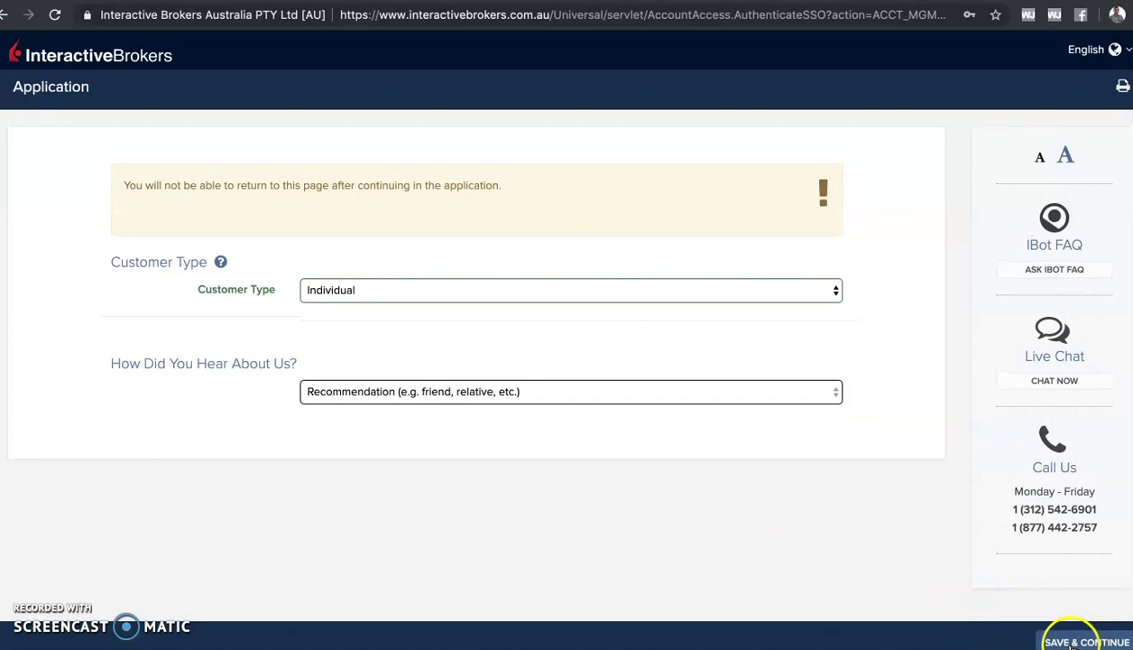
pyautogui.click(1073, 641)
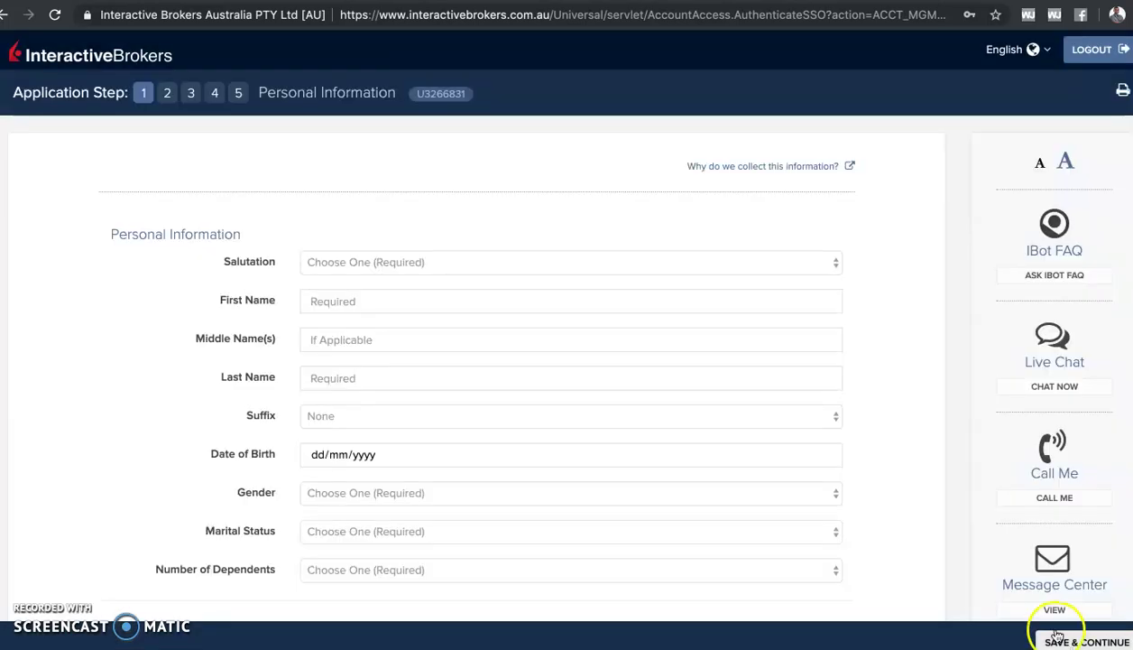
# Step: Set the salutation to Mr. and enter the applicant's first name in the personal information form
pyautogui.click(608, 265)
pyautogui.click(607, 291)
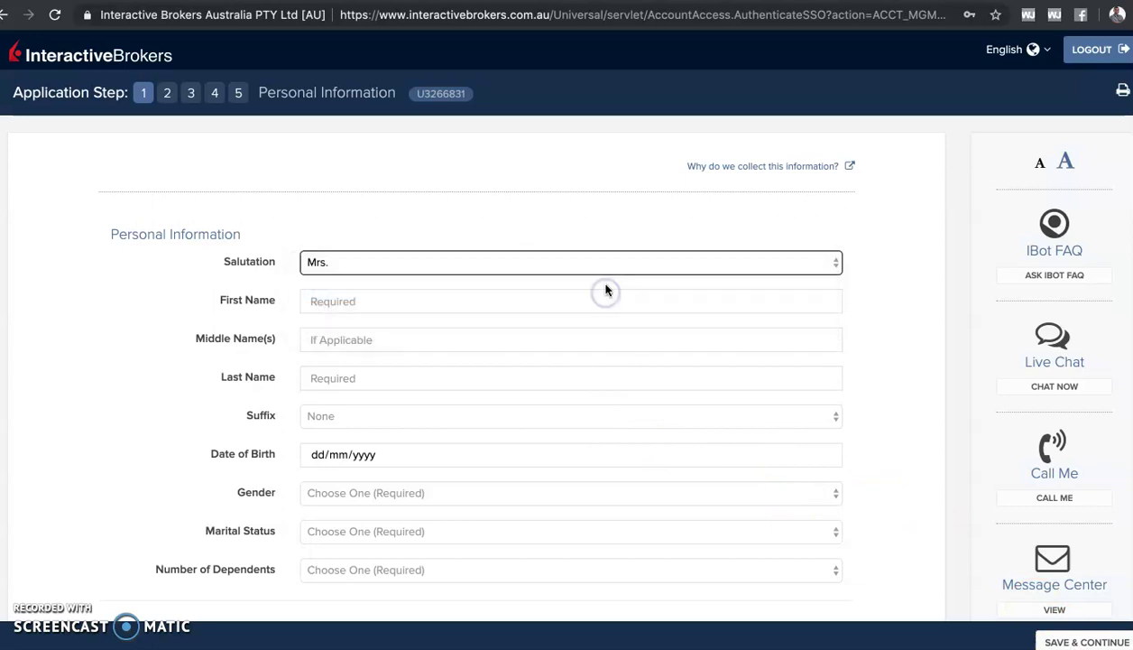
pyautogui.click(572, 263)
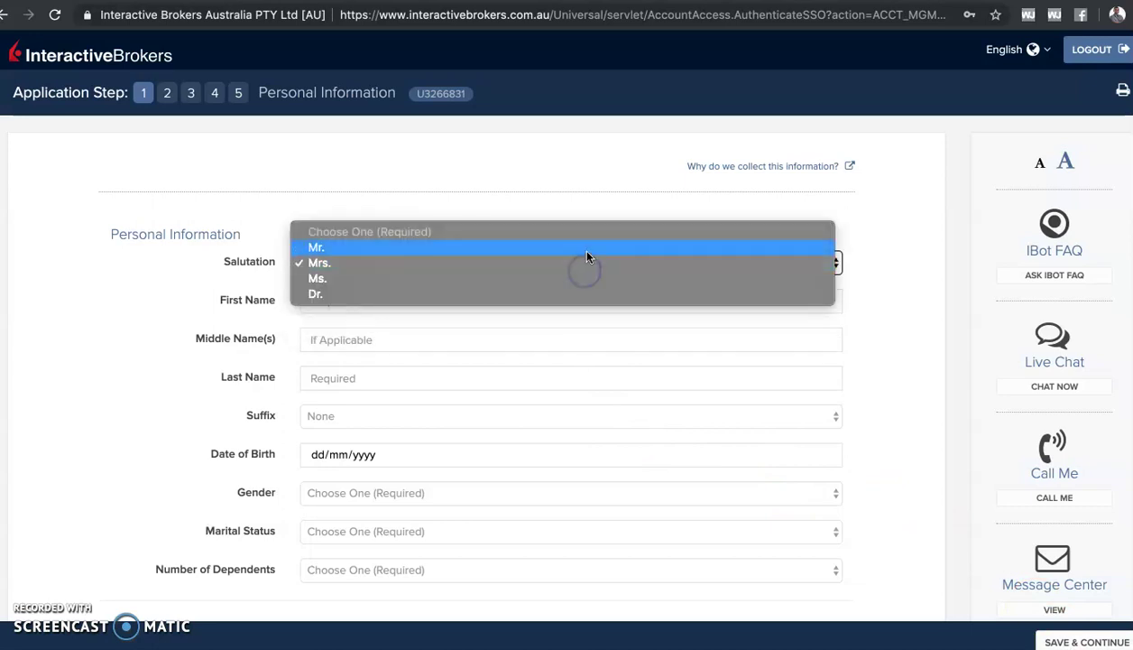
pyautogui.click(576, 245)
pyautogui.click(563, 299)
pyautogui.write('rehsv')
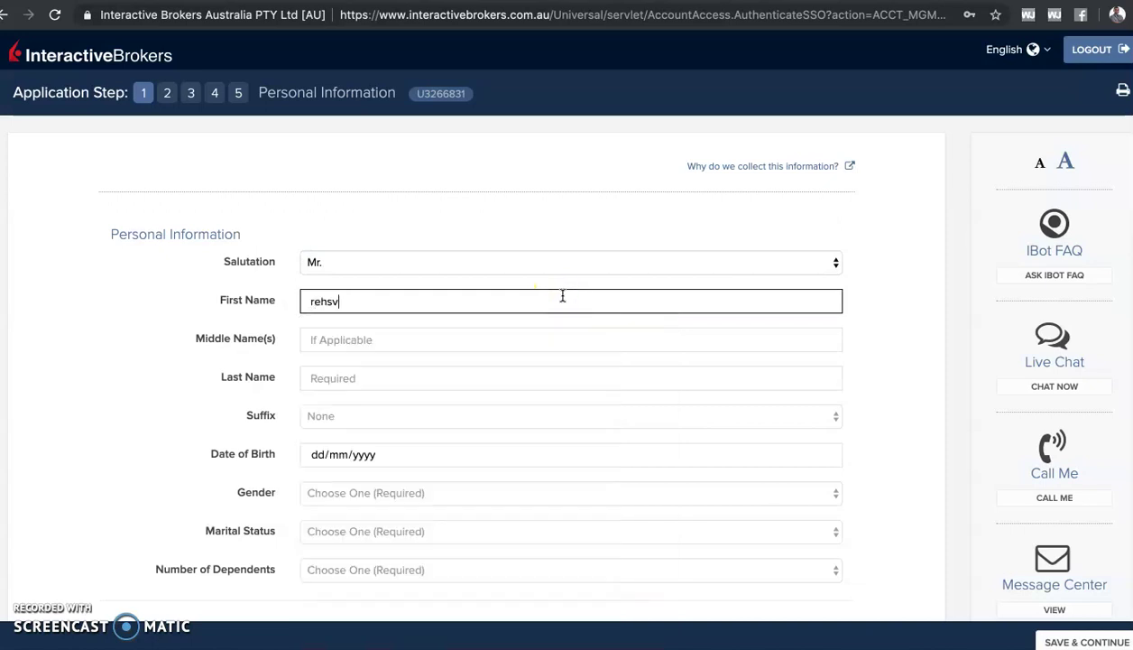
pyautogui.press('BackSpace')
pyautogui.press('BackSpace')
pyautogui.write('shve')
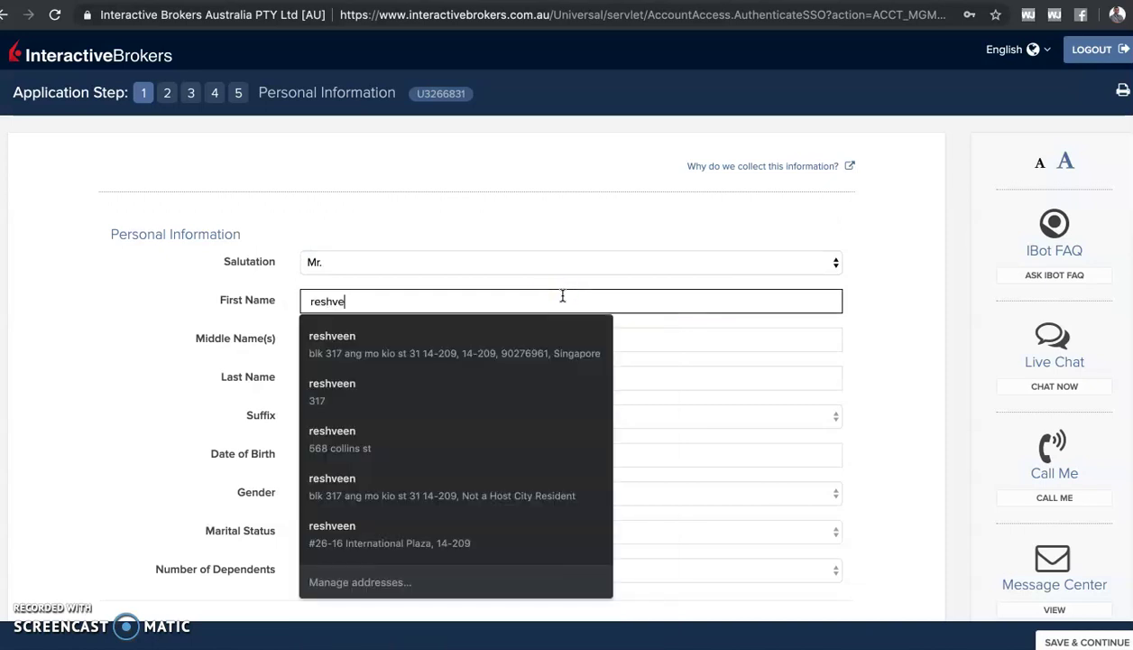
pyautogui.write('n')
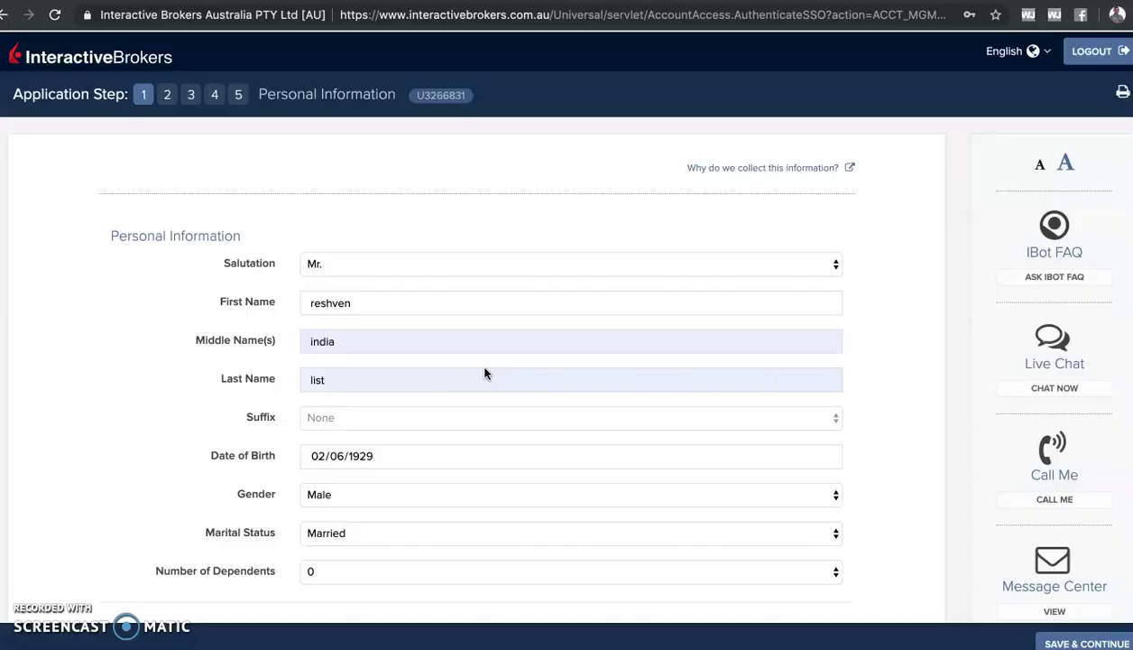
# Step: For the Singapore tax residency, select "Singapore does not issue TINs to its residents" as the reason for having no tax number
pyautogui.scroll(-1, 484, 373)
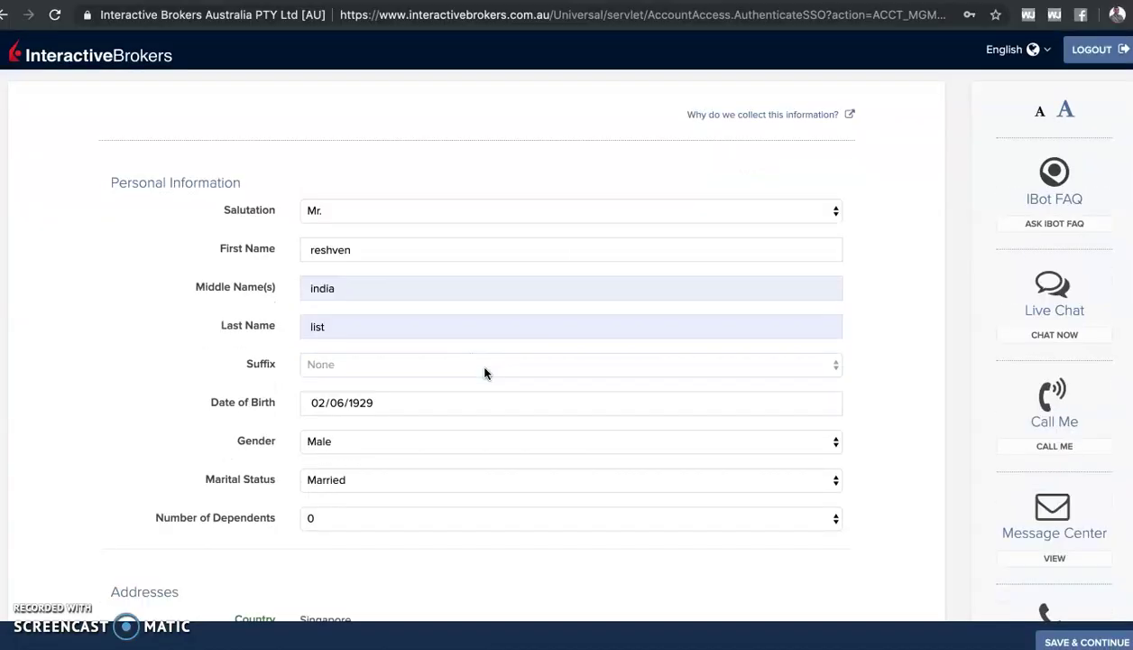
pyautogui.scroll(-2, 484, 372)
pyautogui.scroll(-5, 485, 373)
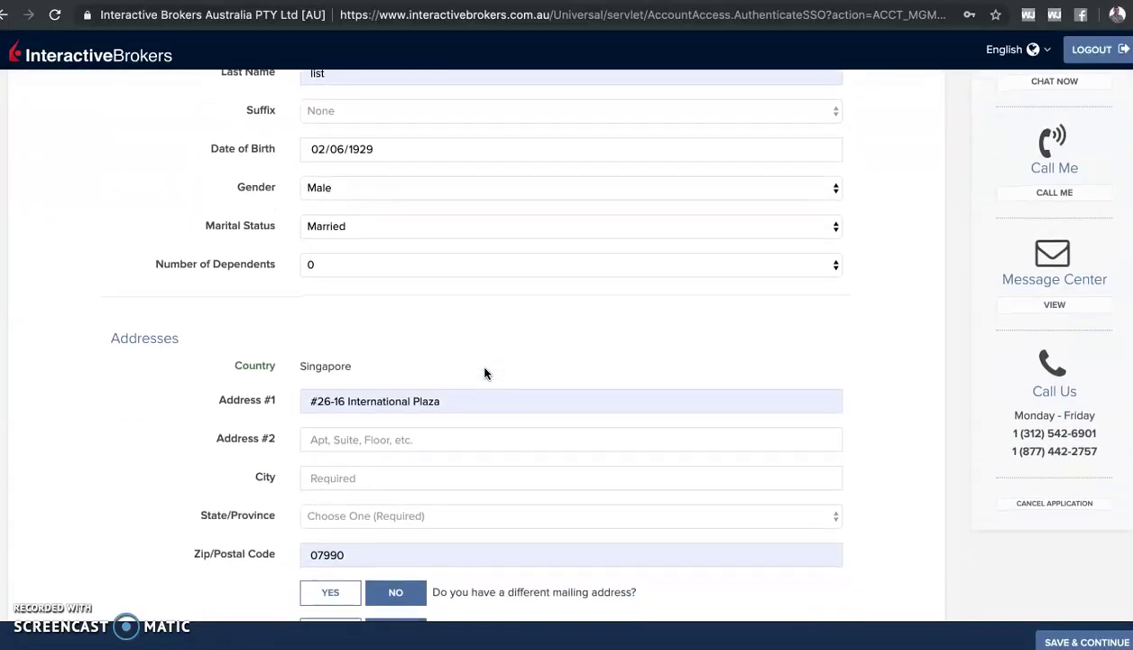
pyautogui.scroll(-5, 484, 372)
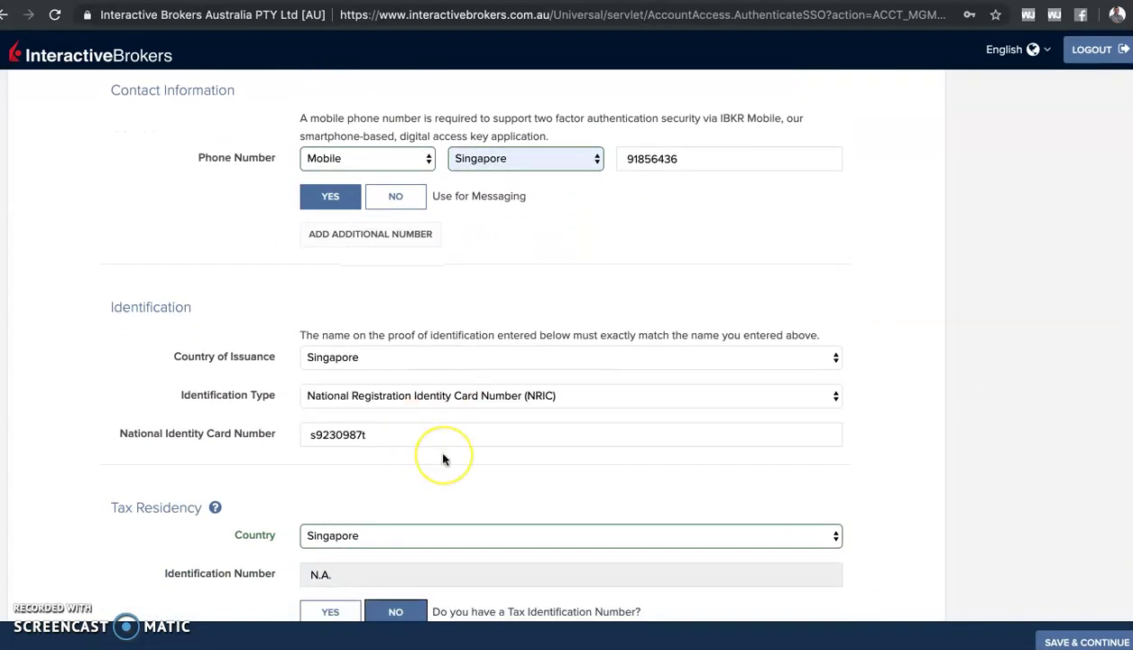
pyautogui.scroll(-2, 443, 457)
pyautogui.scroll(-1, 443, 458)
pyautogui.click(466, 345)
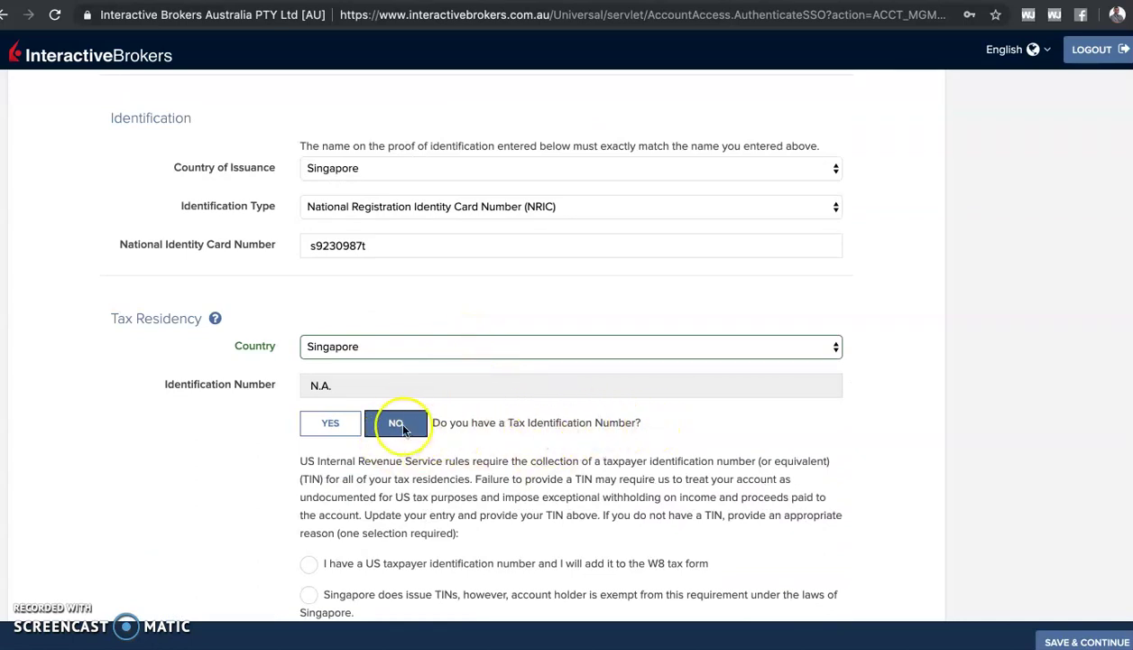
pyautogui.scroll(-2, 401, 424)
pyautogui.scroll(-2, 402, 431)
pyautogui.click(309, 459)
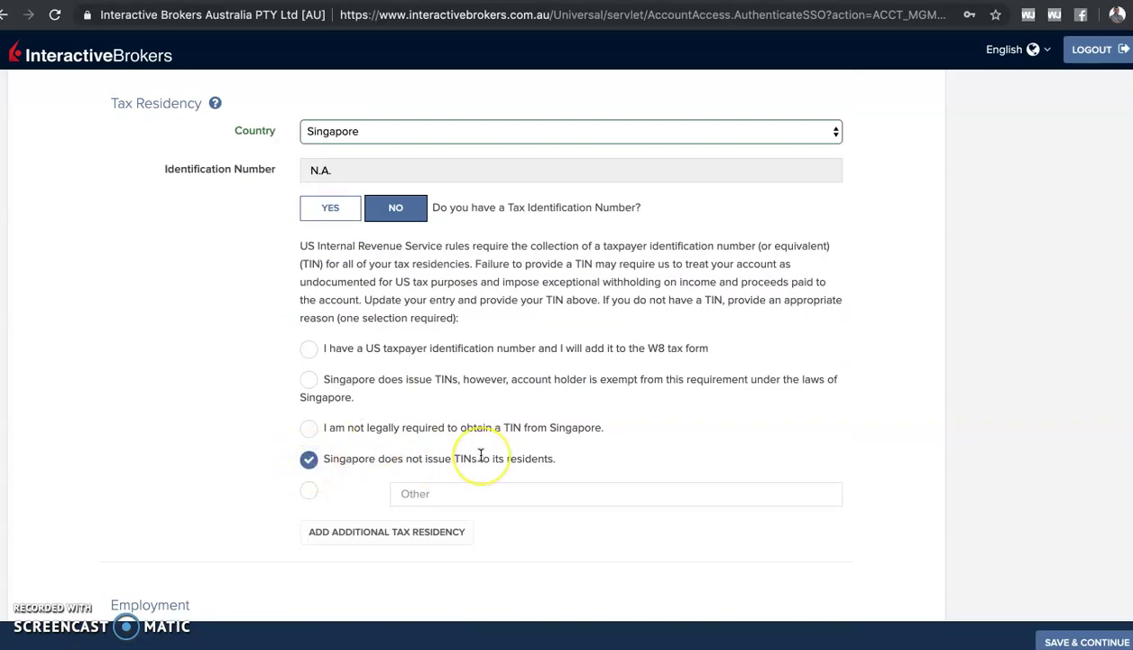
# Step: Set the employment status to Employed and enter bos as the full employer name
pyautogui.scroll(-5, 480, 455)
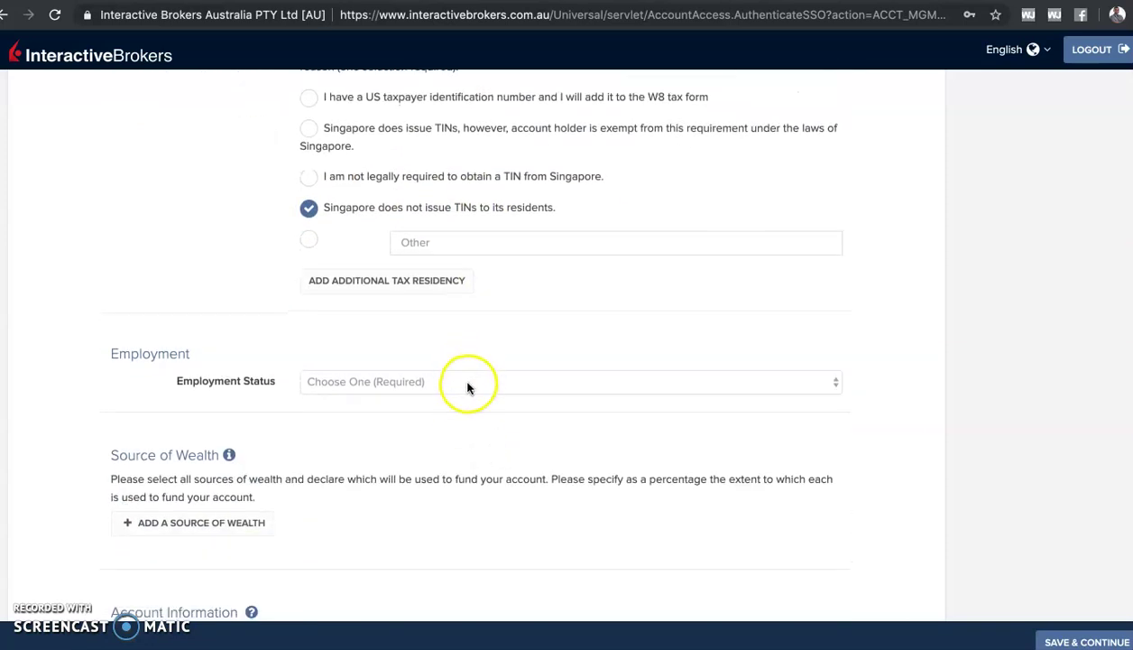
pyautogui.click(467, 387)
pyautogui.click(469, 399)
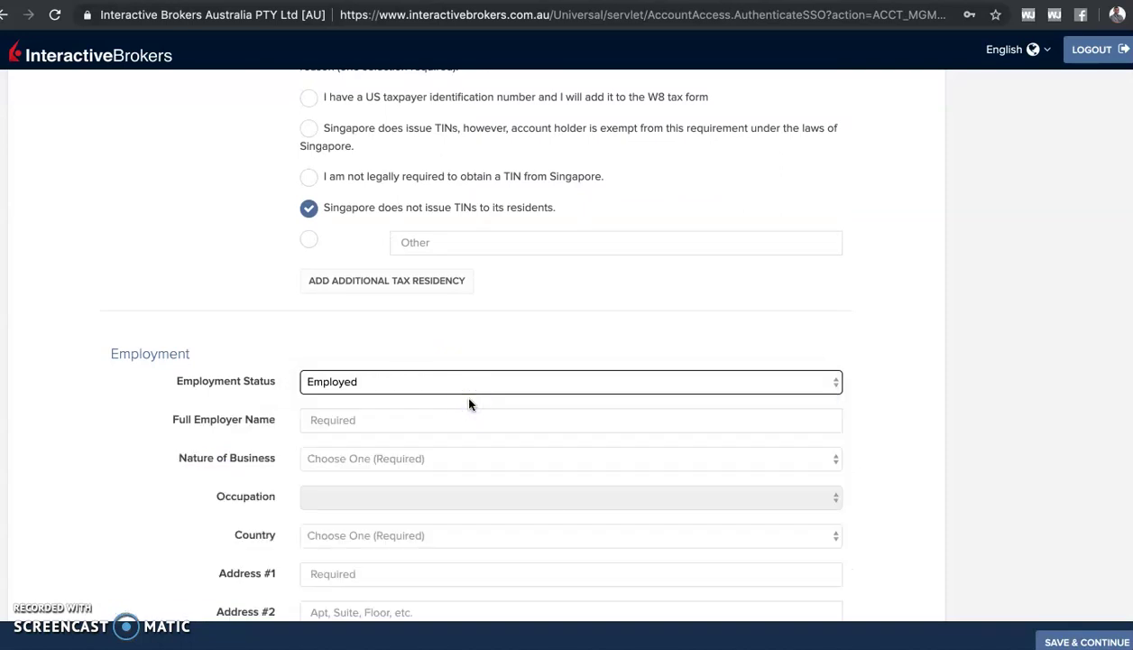
pyautogui.scroll(-3, 474, 397)
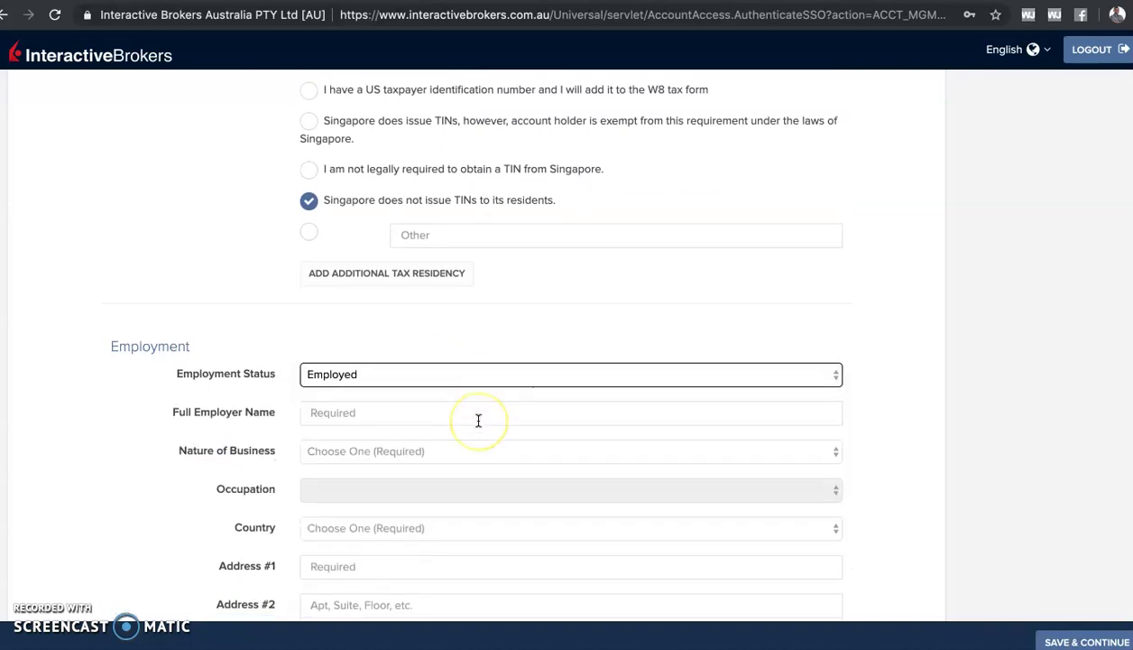
pyautogui.click(485, 253)
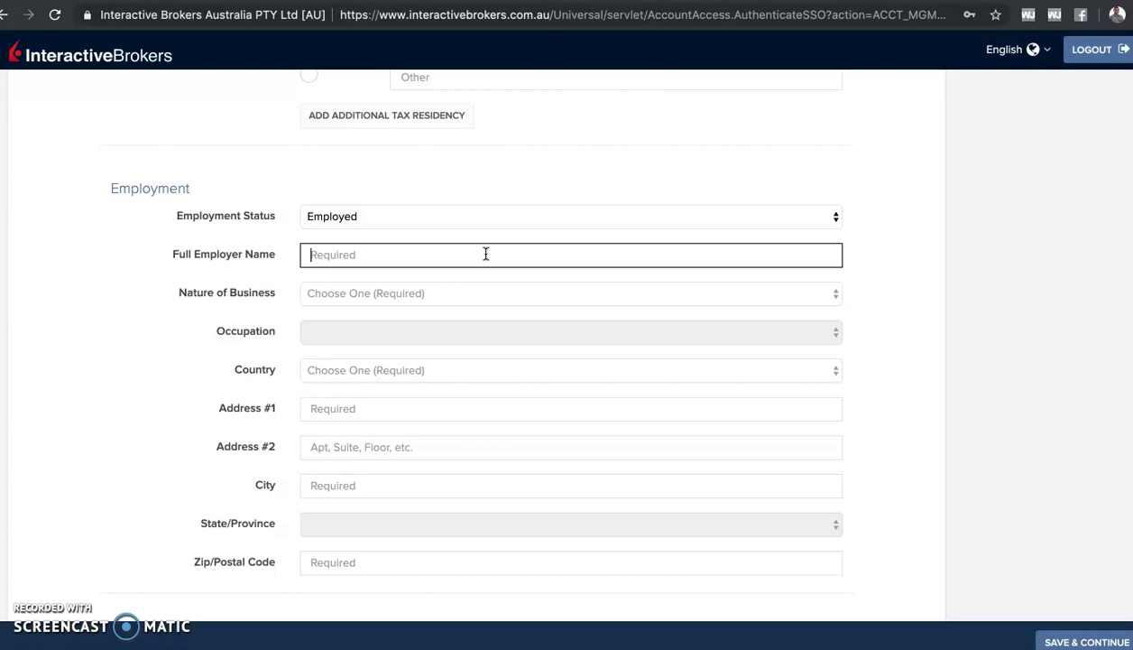
pyautogui.write('bos')
# Step: Fill in the employer's country and address details from a saved Singapore address
pyautogui.scroll(-3, 485, 257)
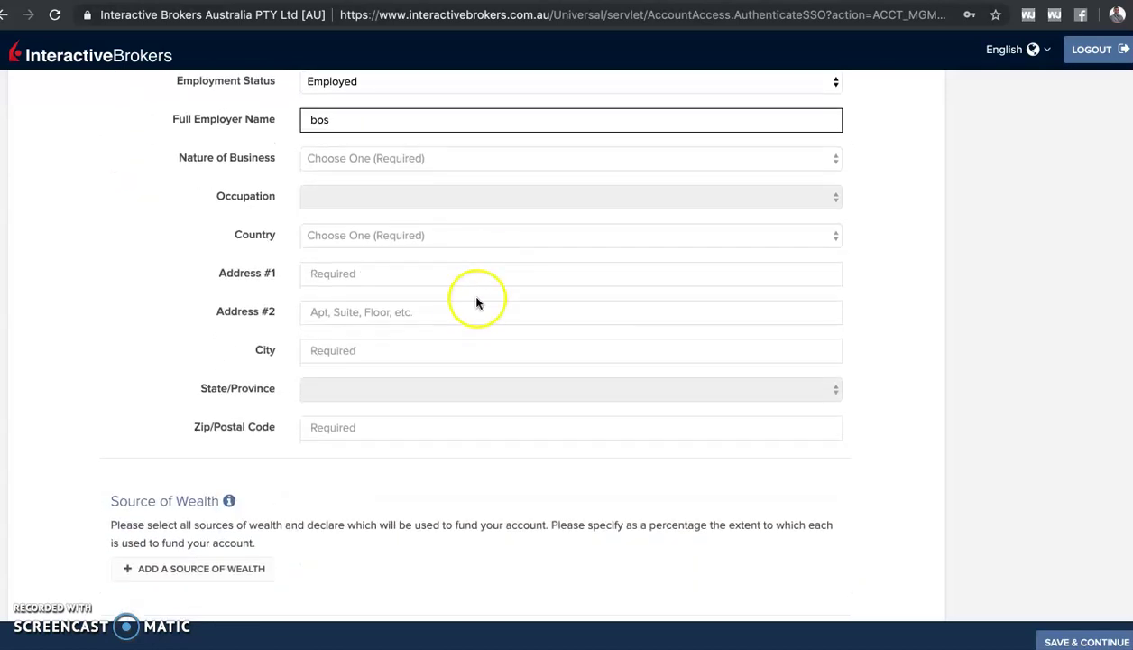
pyautogui.click(478, 278)
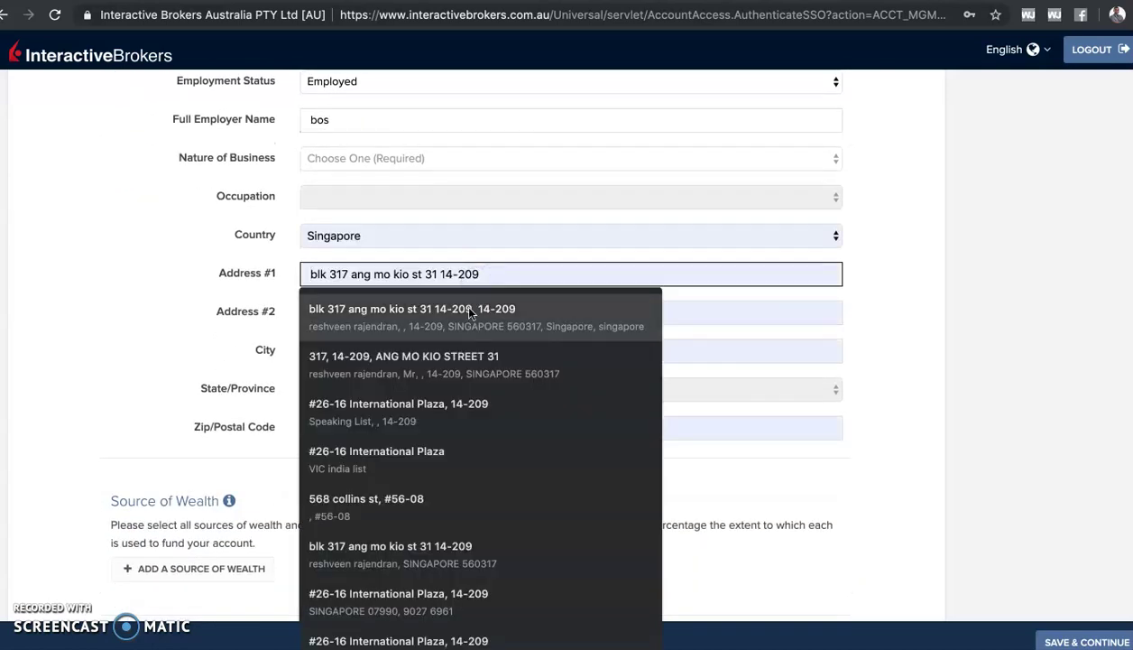
pyautogui.click(469, 311)
# Step: Add Income from Employment as a source of wealth and declare that it is used to fund the account
pyautogui.scroll(-4, 468, 309)
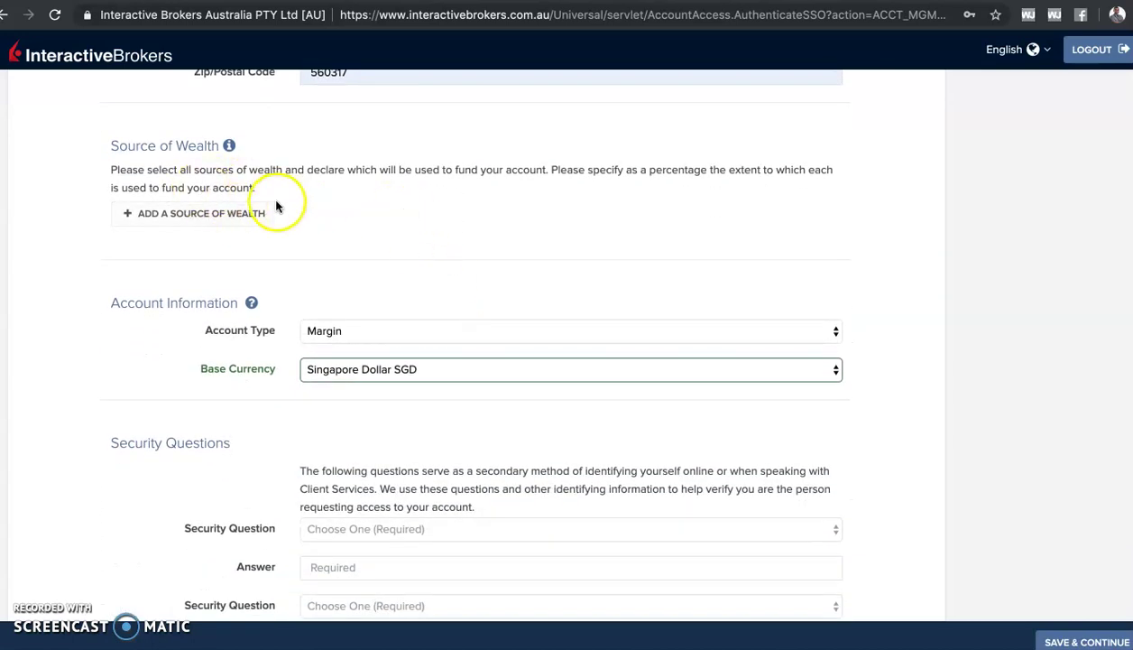
pyautogui.click(195, 213)
pyautogui.click(321, 212)
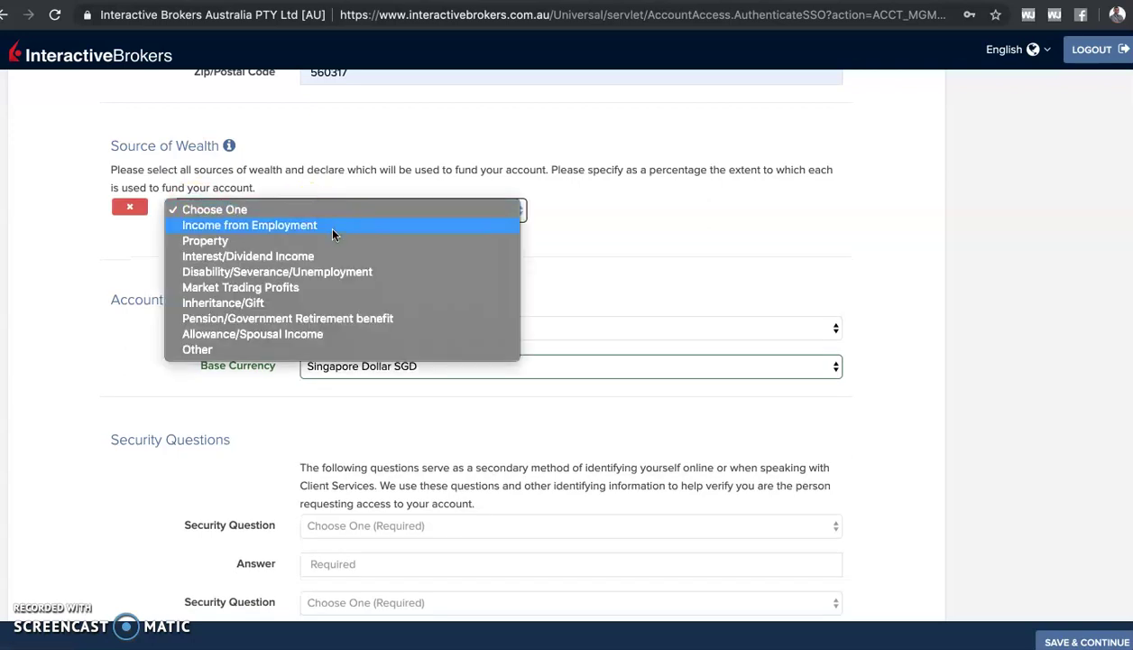
pyautogui.click(332, 235)
pyautogui.scroll(-1, 332, 234)
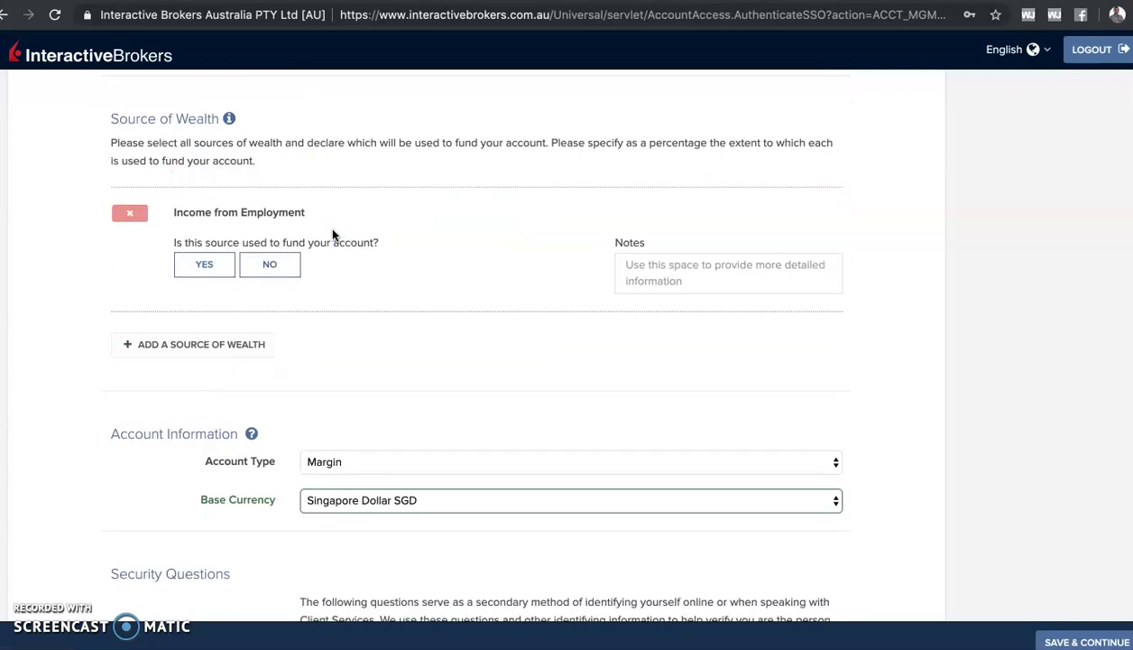
pyautogui.click(217, 264)
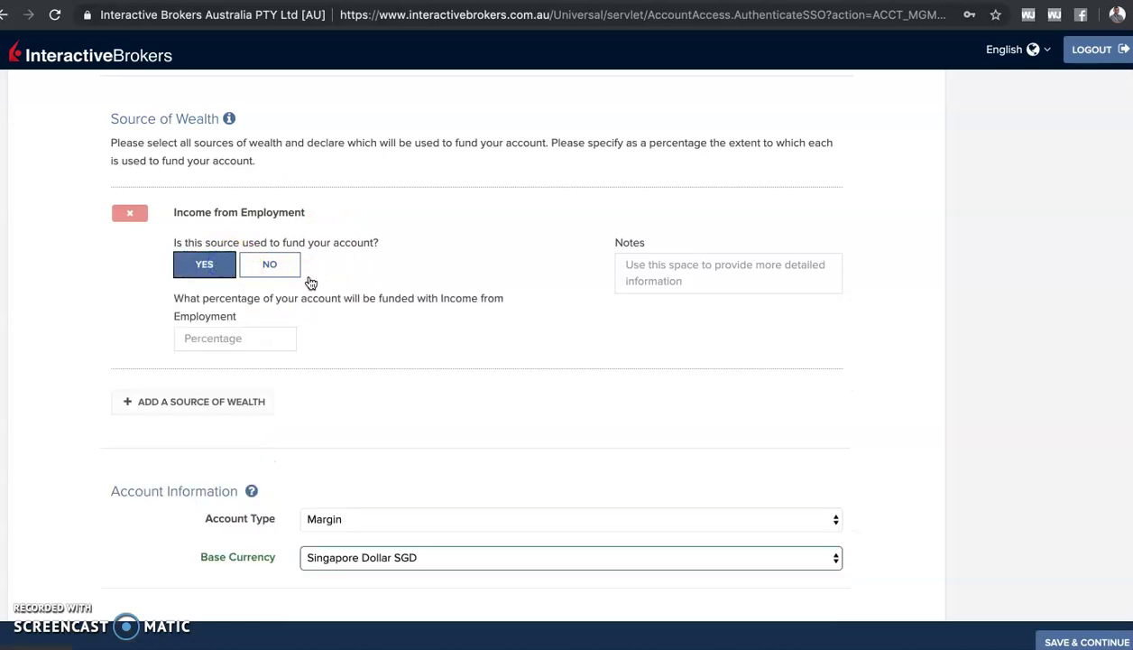
# Step: Check the account type options and choose Margin as the account type
pyautogui.scroll(-1, 420, 301)
pyautogui.scroll(-1, 421, 301)
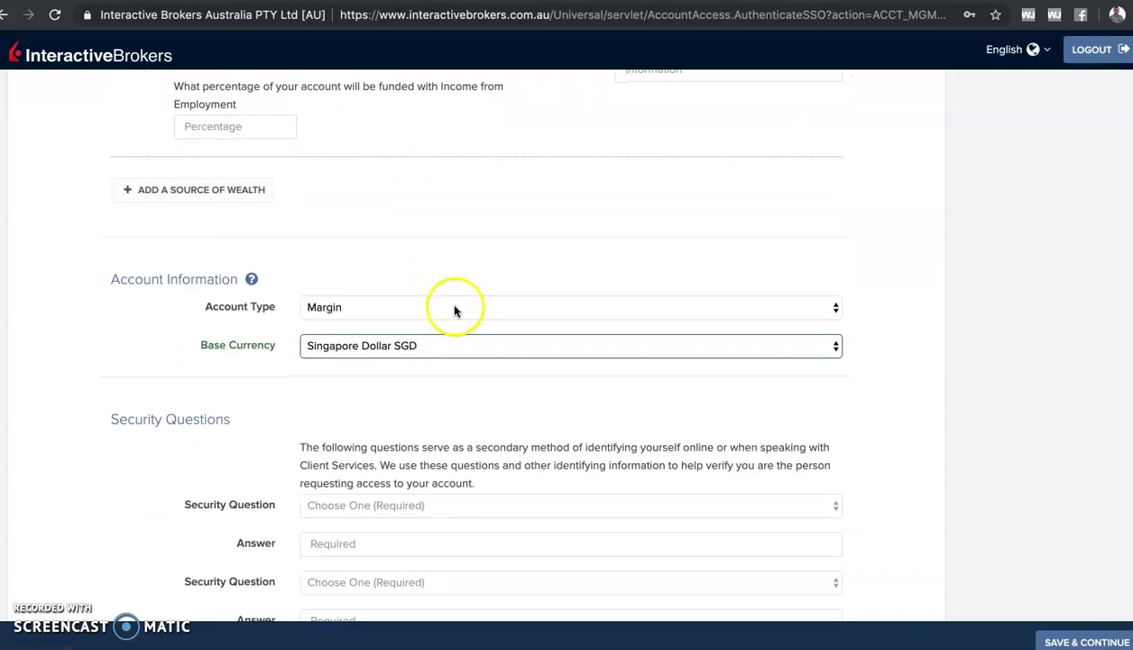
pyautogui.click(456, 309)
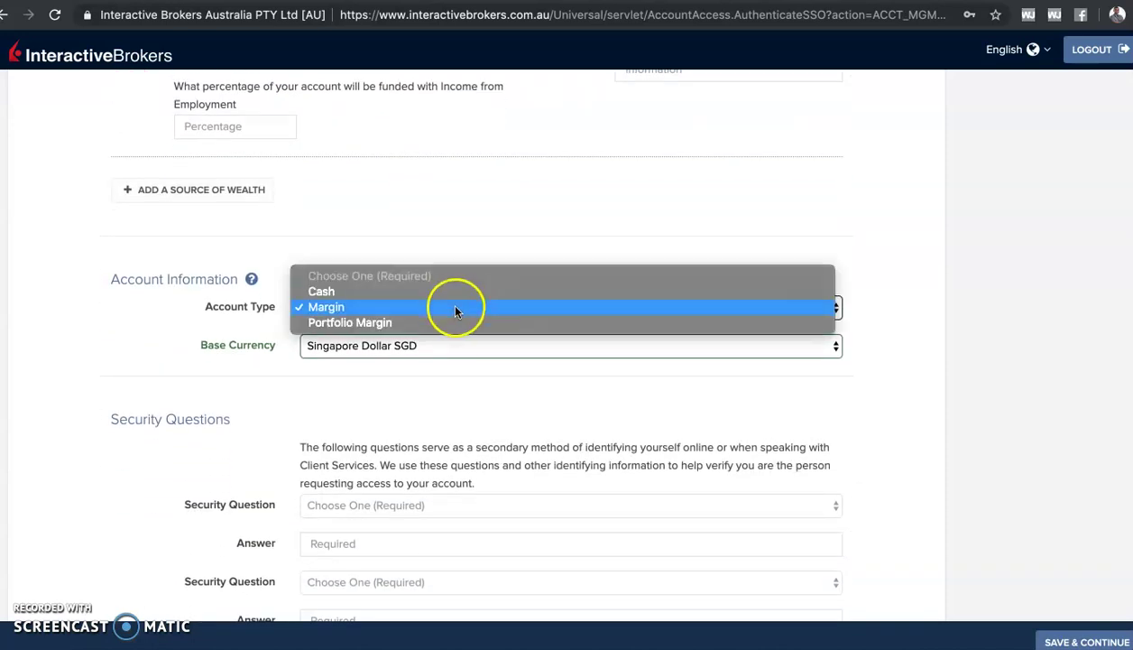
pyautogui.click(456, 309)
pyautogui.click(456, 309)
pyautogui.click(455, 309)
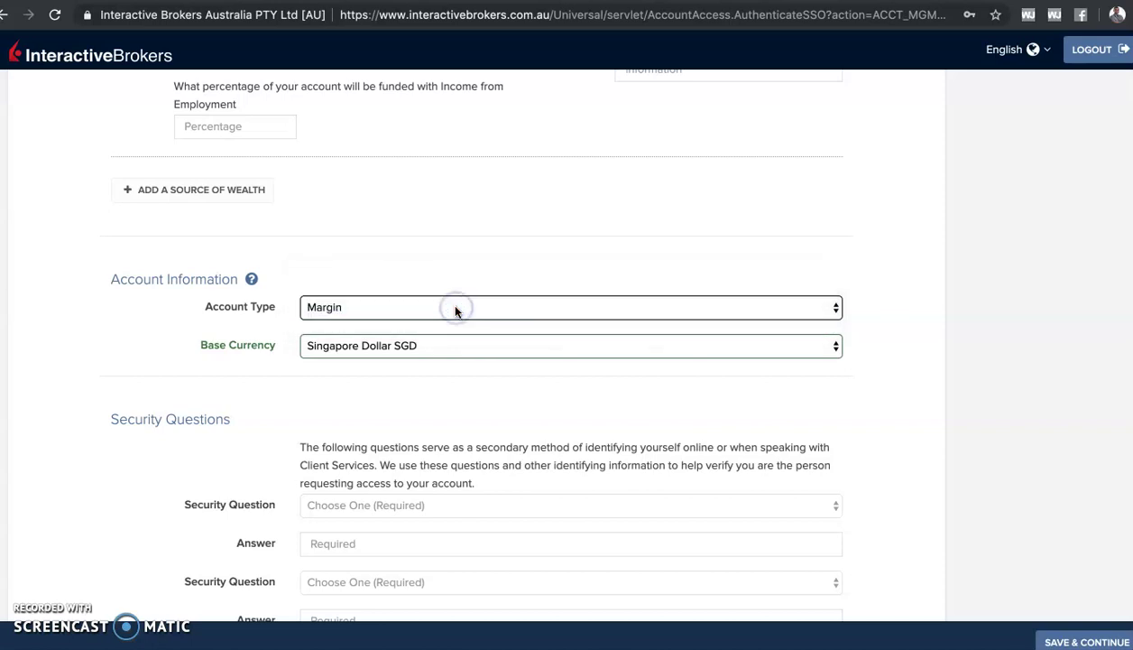
# Step: Choose "In what city were you married?" as the first security question and enter its security answer
pyautogui.scroll(-2, 456, 312)
pyautogui.click(454, 325)
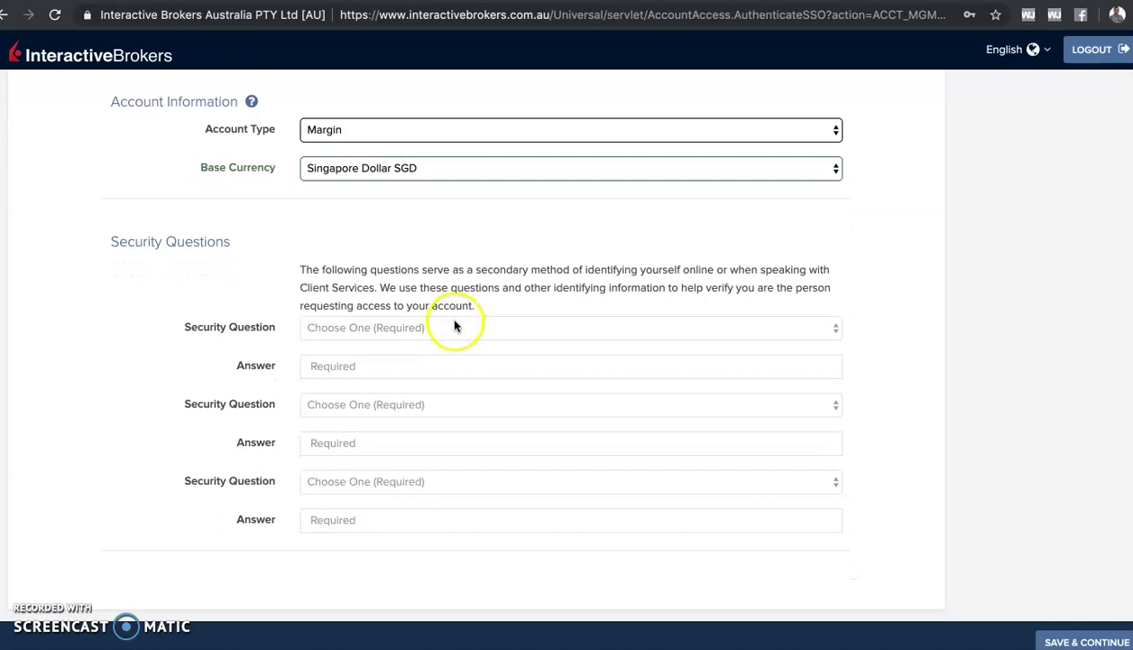
pyautogui.click(456, 342)
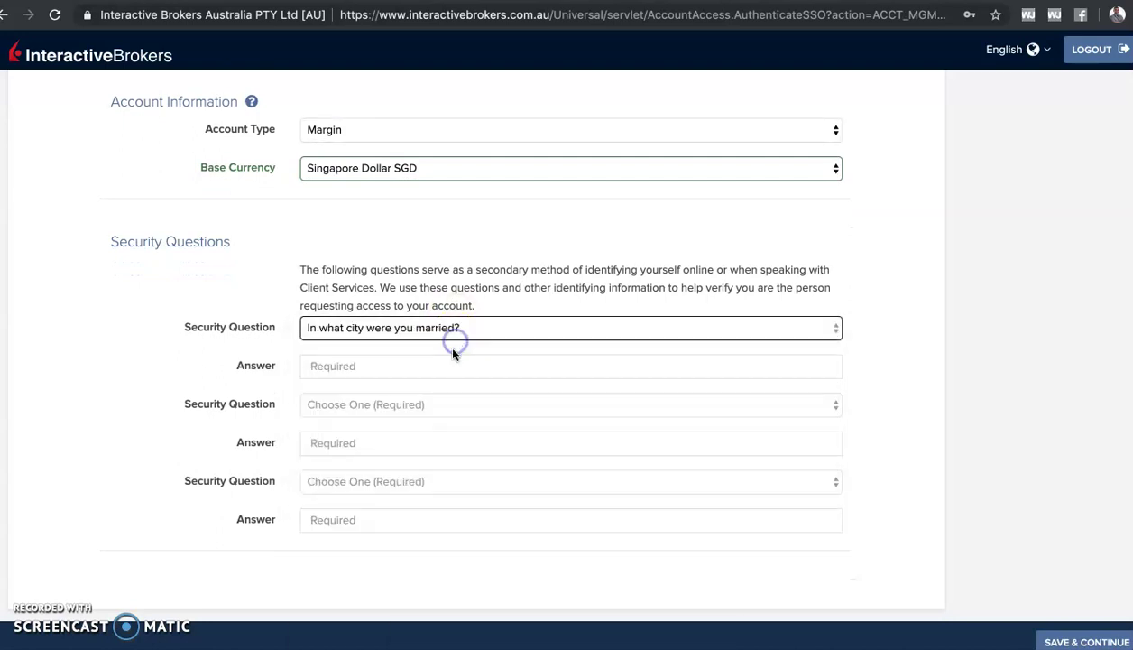
pyautogui.click(447, 366)
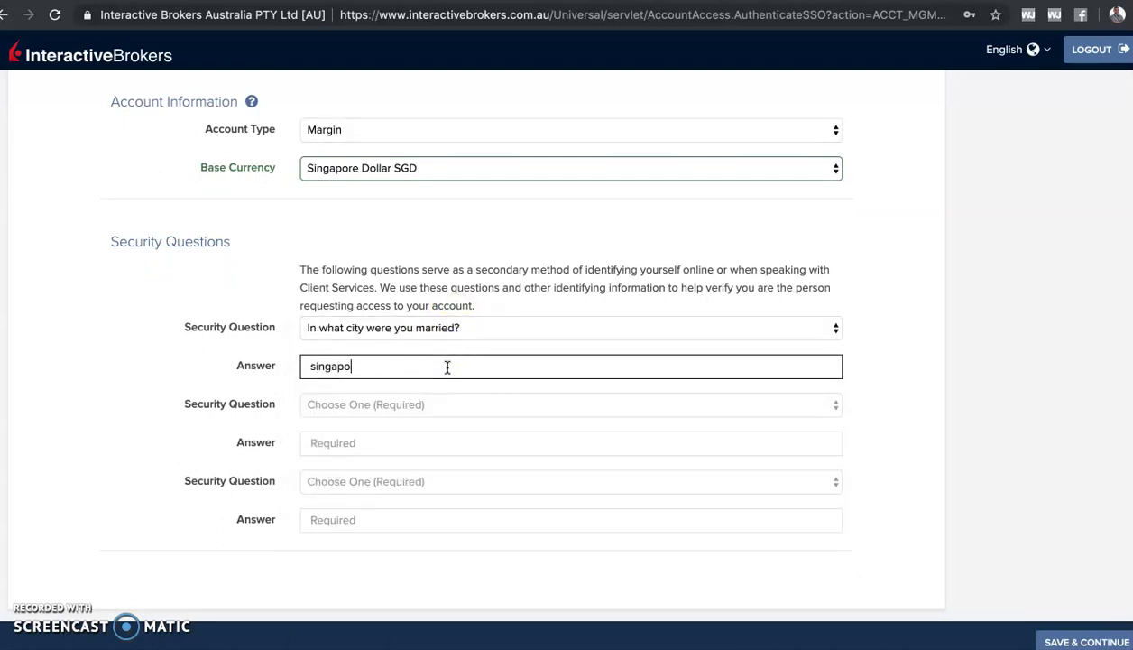
# Step: Choose "What was the name of a best friend during childhood?" as the second security question
pyautogui.click(453, 412)
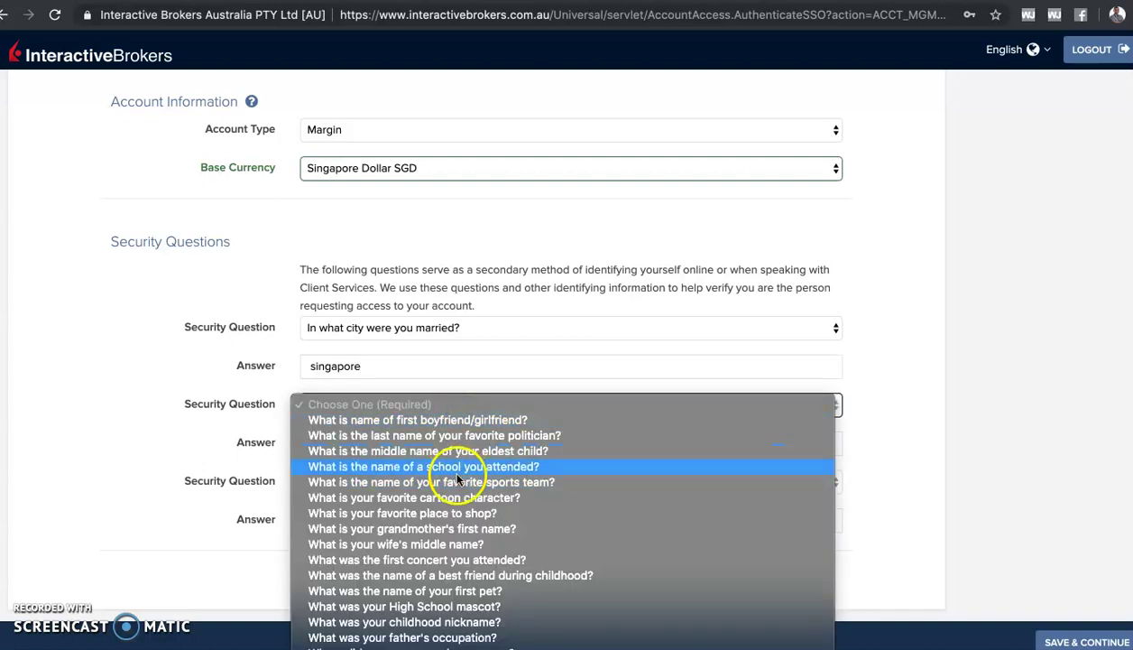
pyautogui.click(477, 422)
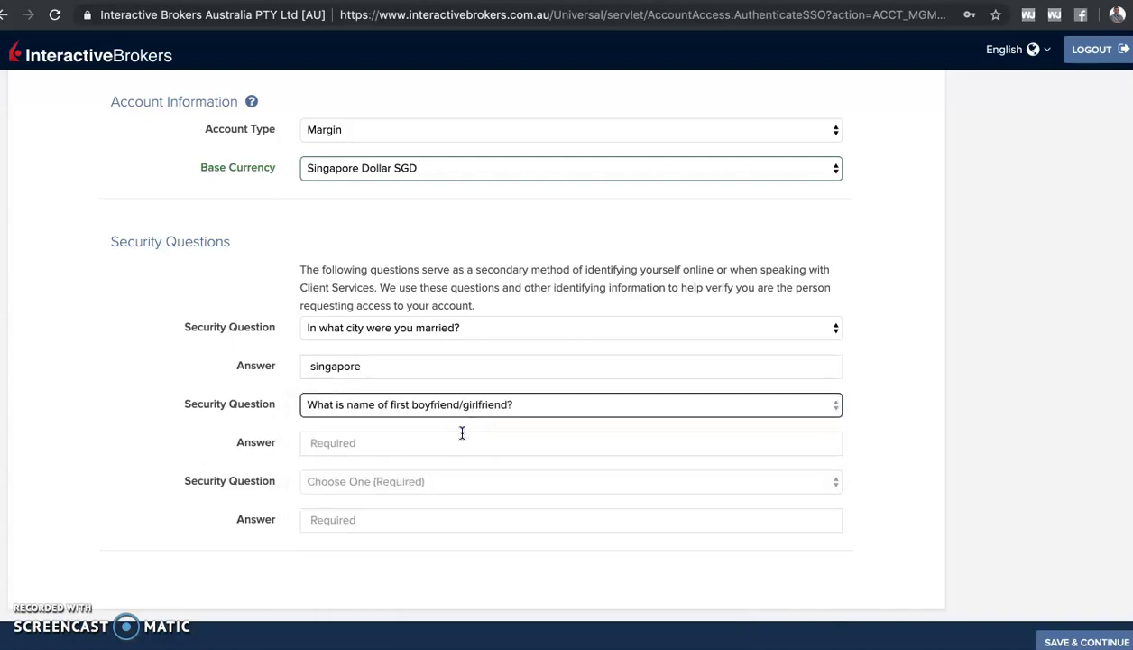
pyautogui.click(485, 401)
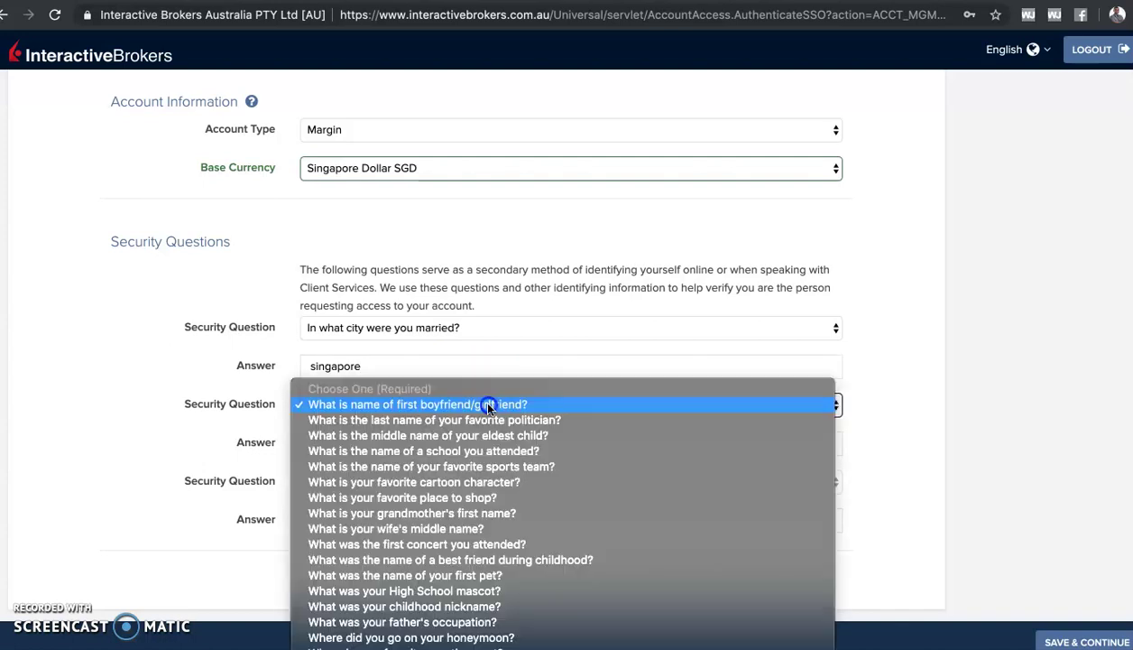
pyautogui.click(503, 561)
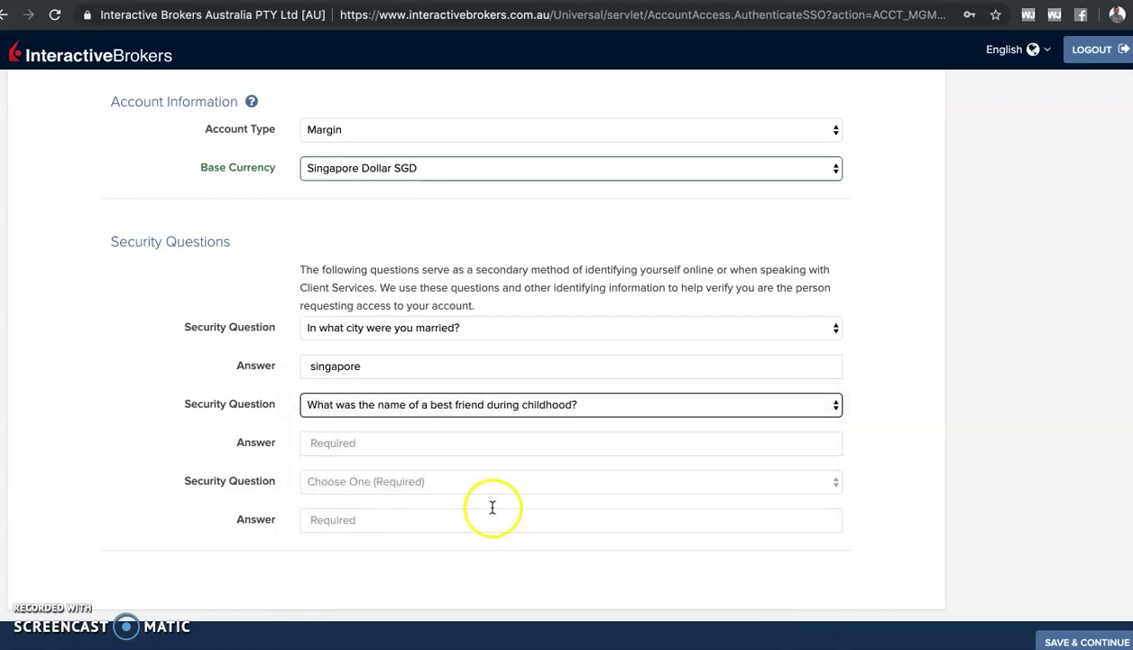
# Step: Set annual net income to 45,000 - 49,999 USD and both net worth and liquid net worth to 50,000 - 74,999 USD
pyautogui.scroll(-1, 493, 508)
pyautogui.scroll(-1, 492, 508)
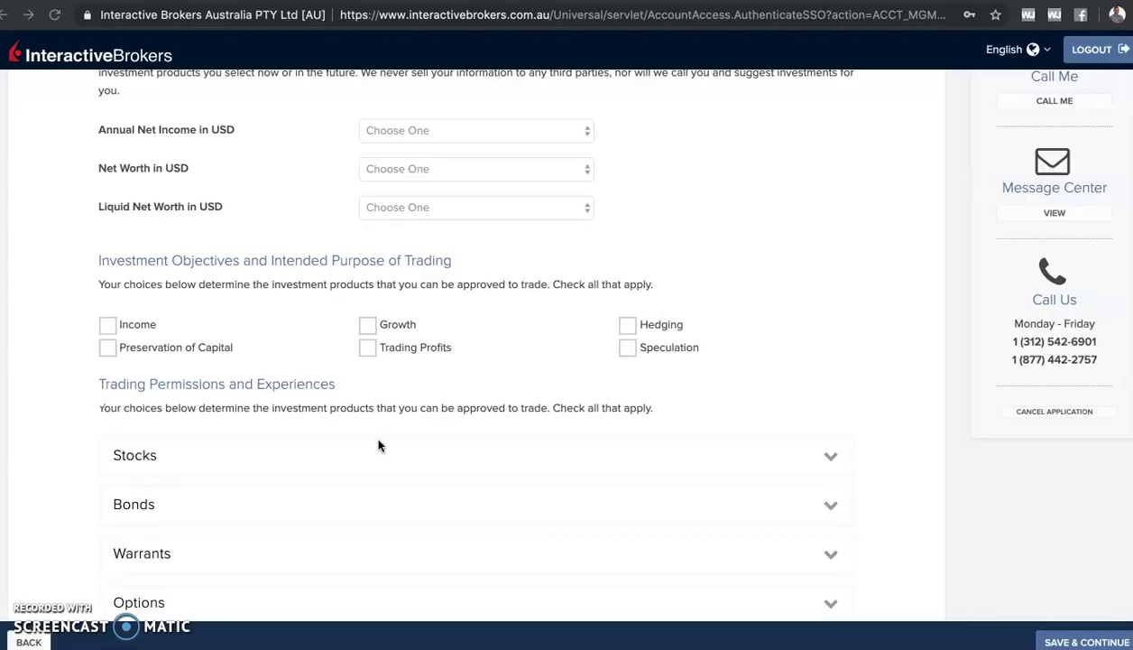
pyautogui.scroll(8, 637, 157)
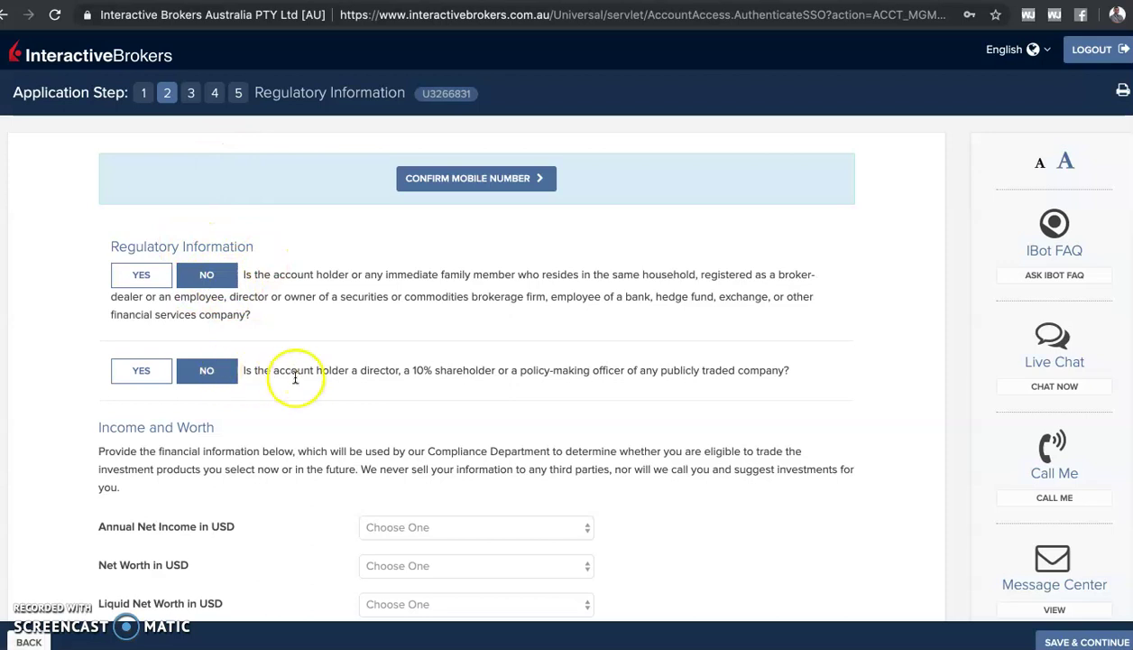
pyautogui.scroll(-2, 381, 390)
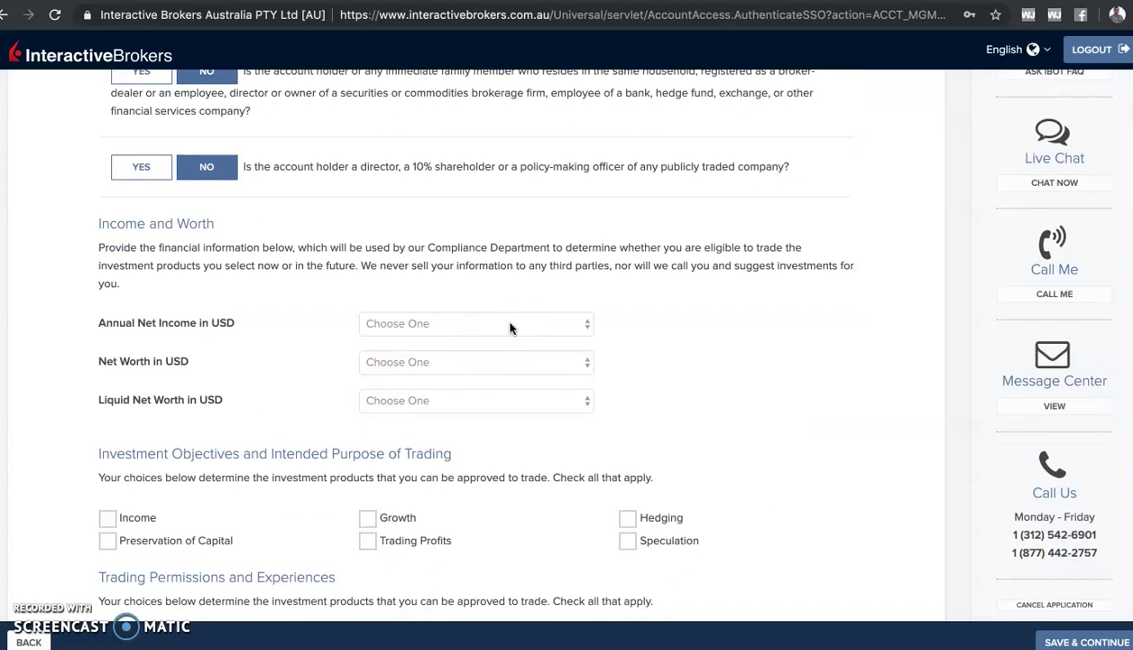
pyautogui.click(511, 325)
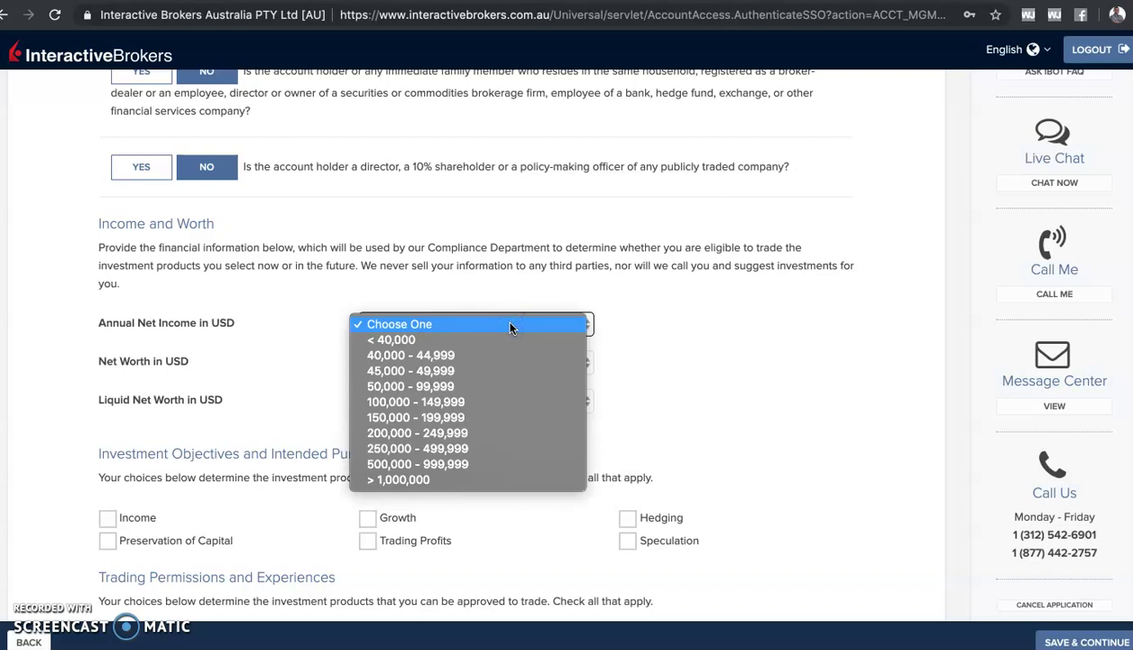
pyautogui.click(510, 376)
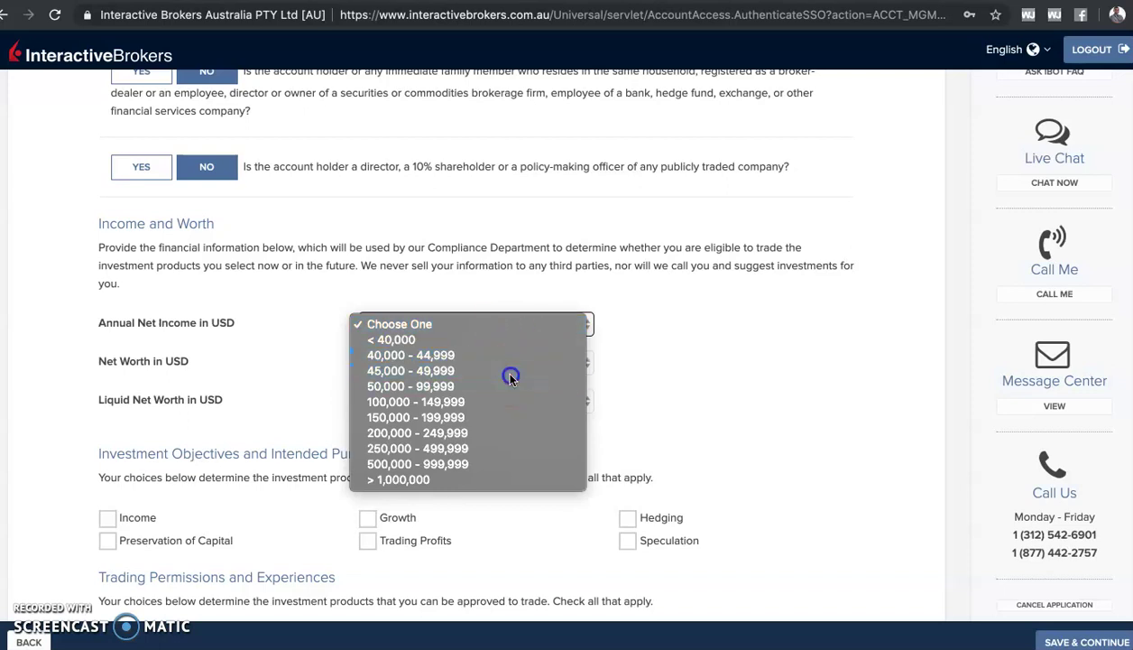
pyautogui.click(561, 362)
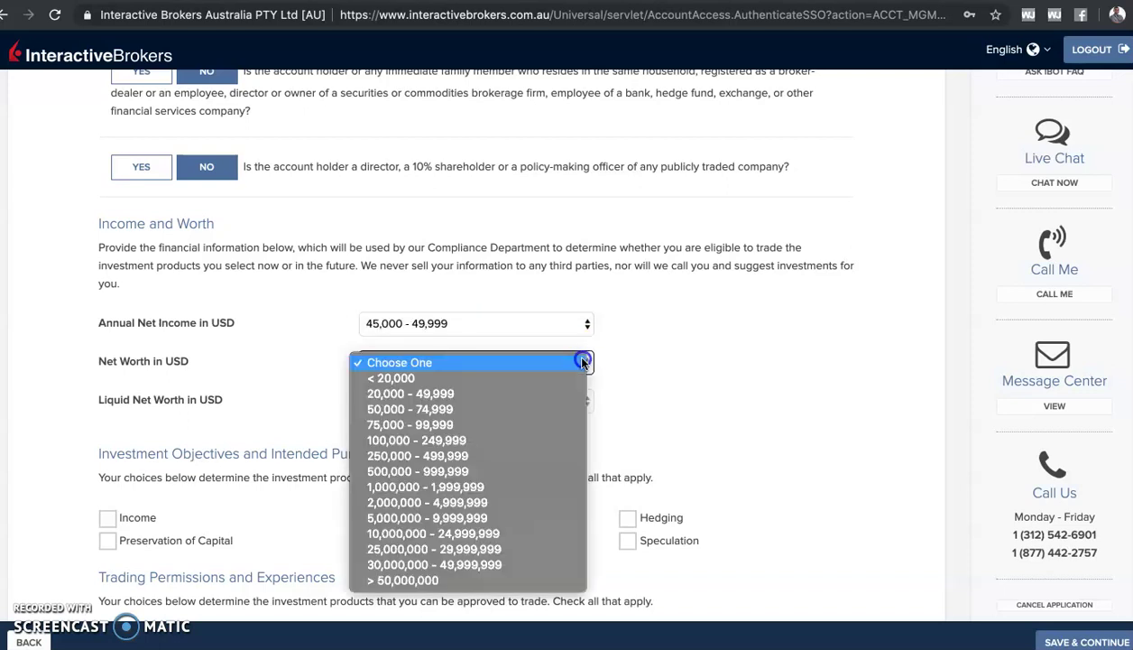
pyautogui.click(580, 409)
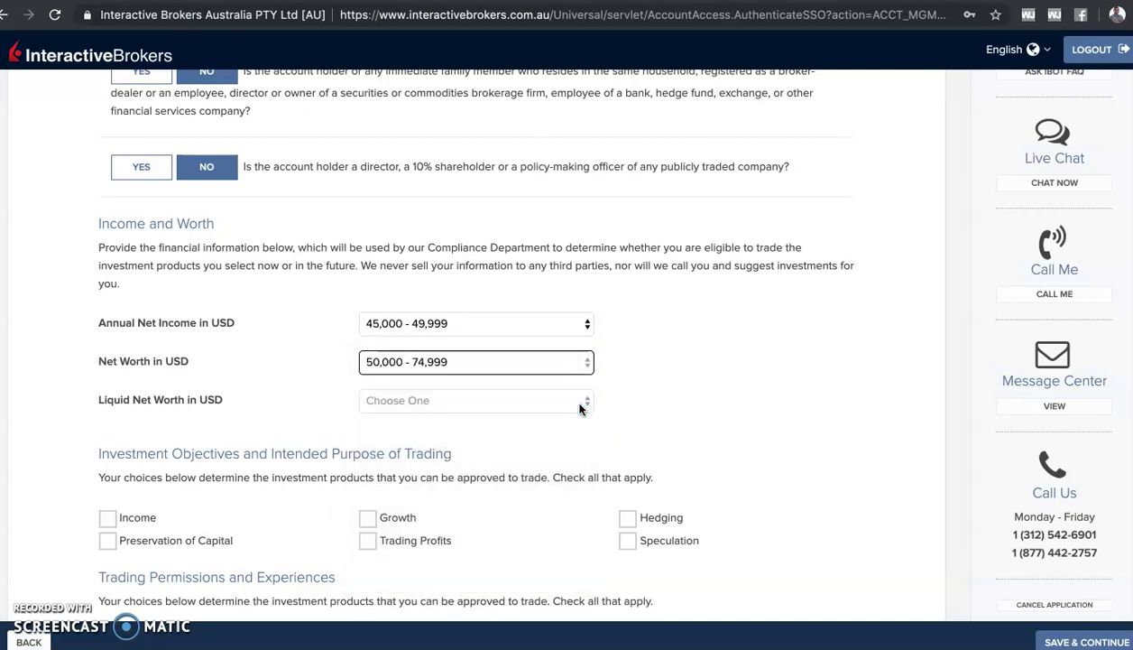
pyautogui.scroll(-1, 579, 409)
pyautogui.click(572, 371)
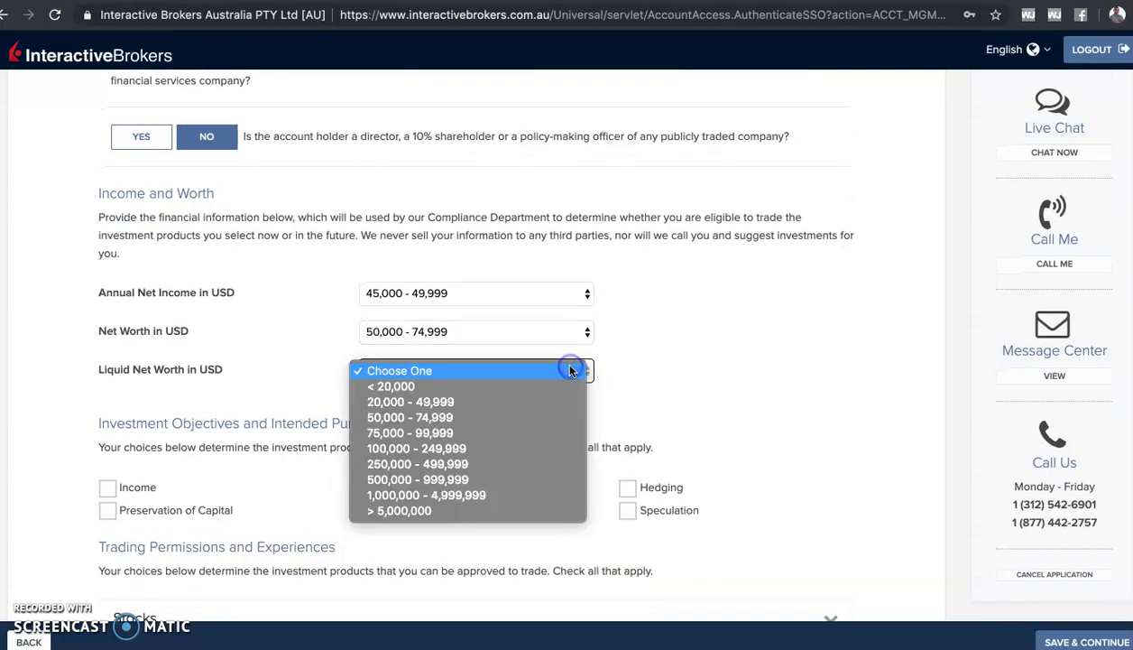
pyautogui.click(572, 421)
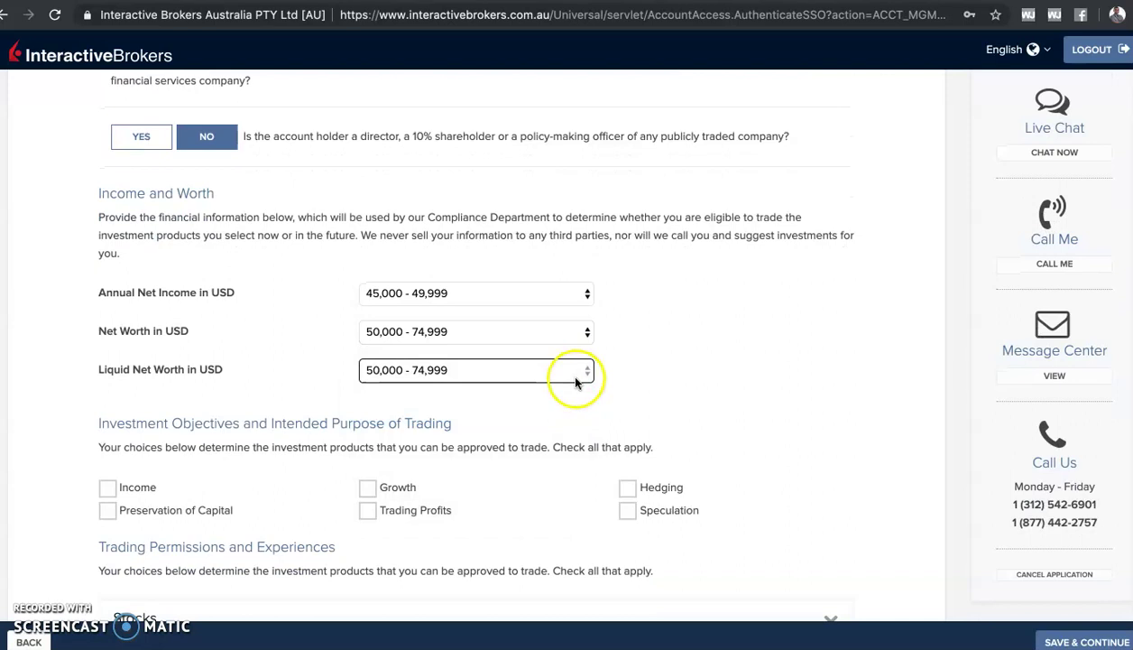
# Step: Select Trading Profits, Speculation and Growth as the investment objectives and intended purpose of trading
pyautogui.scroll(-3, 576, 382)
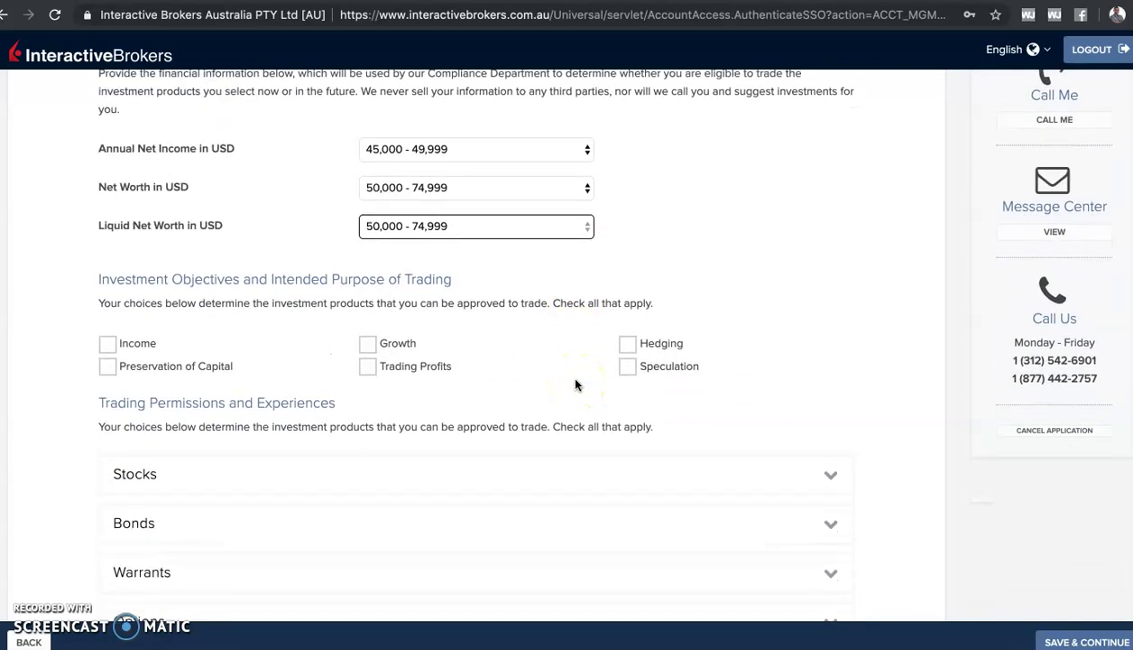
pyautogui.scroll(-1, 464, 327)
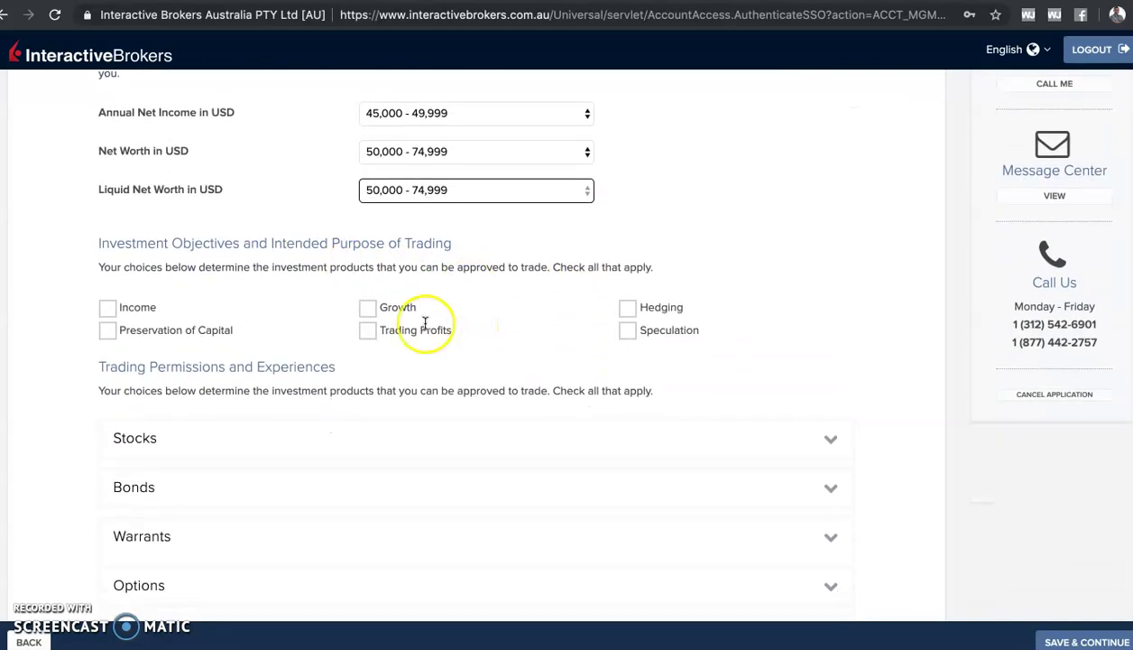
pyautogui.click(366, 334)
pyautogui.click(629, 331)
pyautogui.click(367, 311)
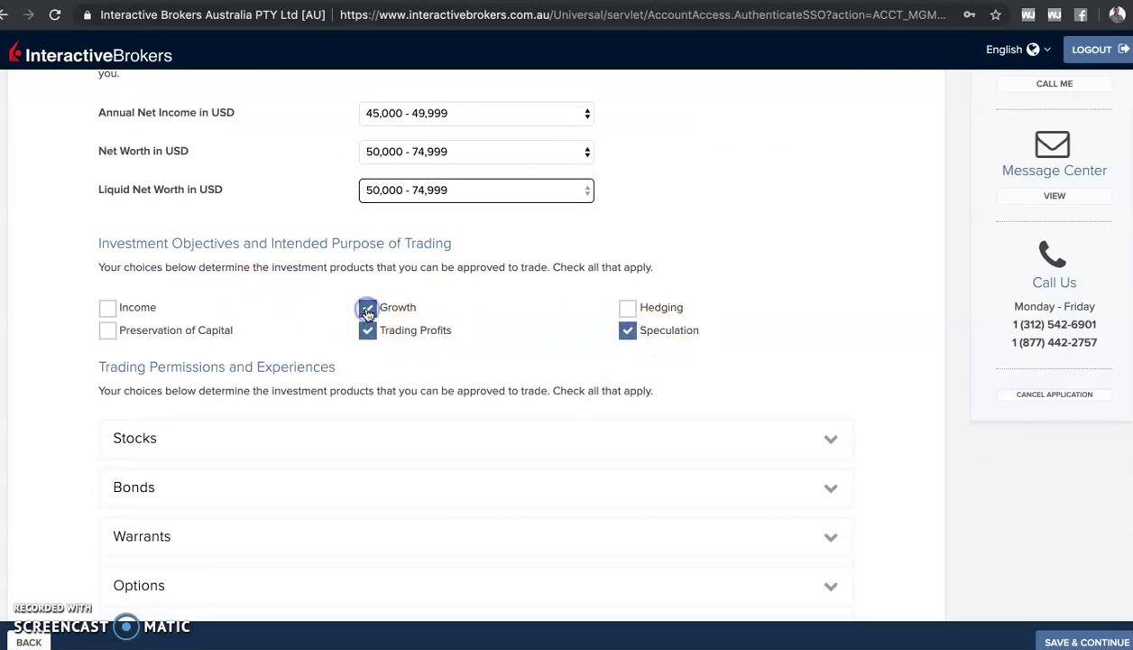
# Step: Set the Stocks trading experience to 5 years, 11 - 25 trades per year and Good Knowledge
pyautogui.scroll(-1, 367, 313)
pyautogui.scroll(-1, 368, 313)
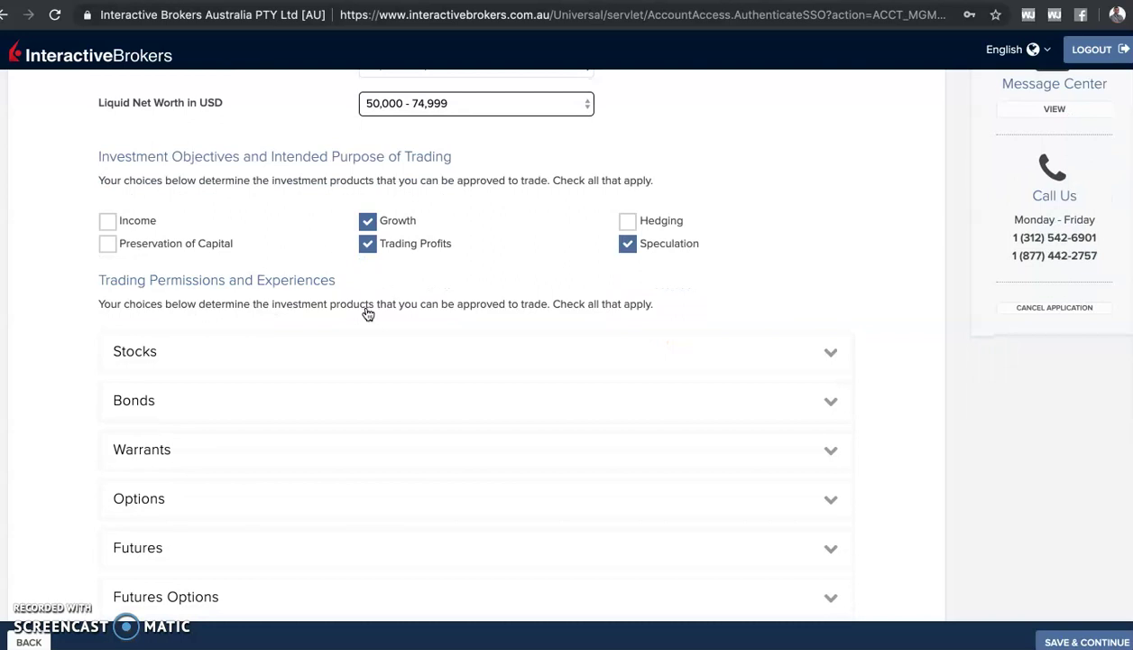
pyautogui.scroll(-2, 356, 303)
pyautogui.click(759, 273)
pyautogui.scroll(-1, 760, 280)
pyautogui.scroll(-2, 760, 279)
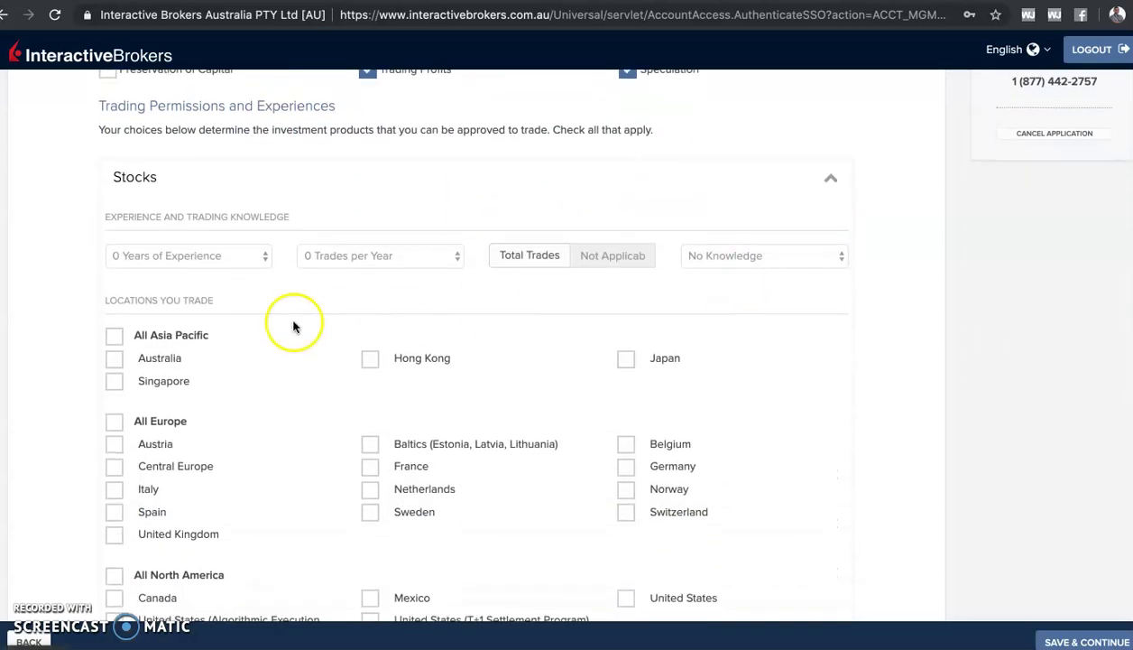
pyautogui.click(260, 255)
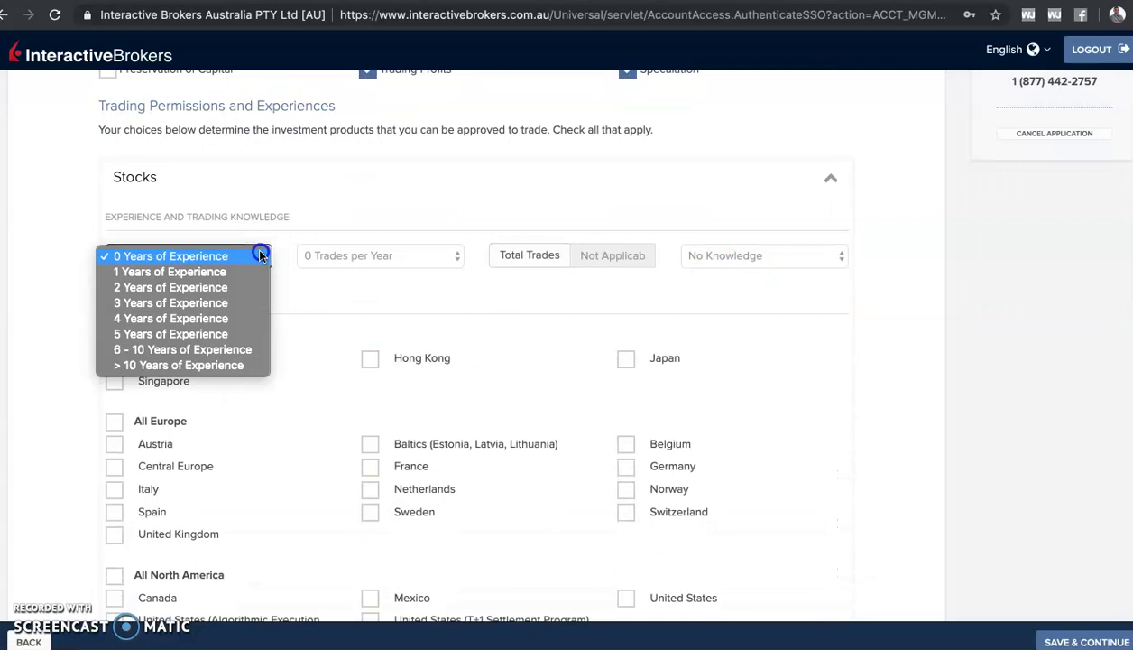
pyautogui.click(255, 334)
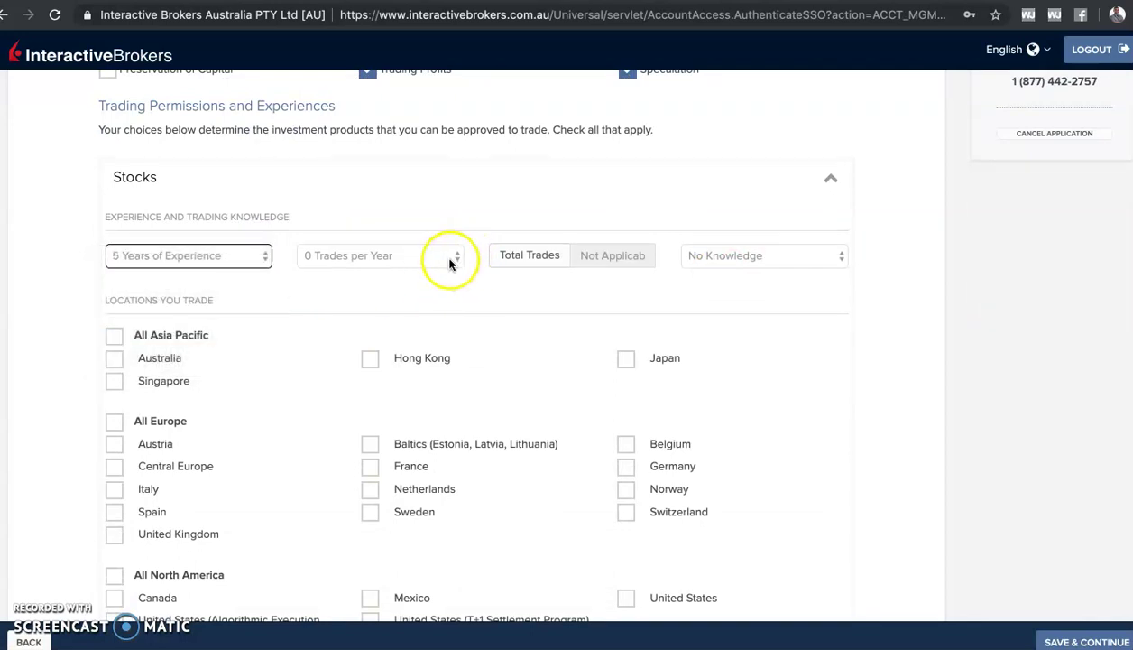
pyautogui.click(451, 260)
pyautogui.click(453, 294)
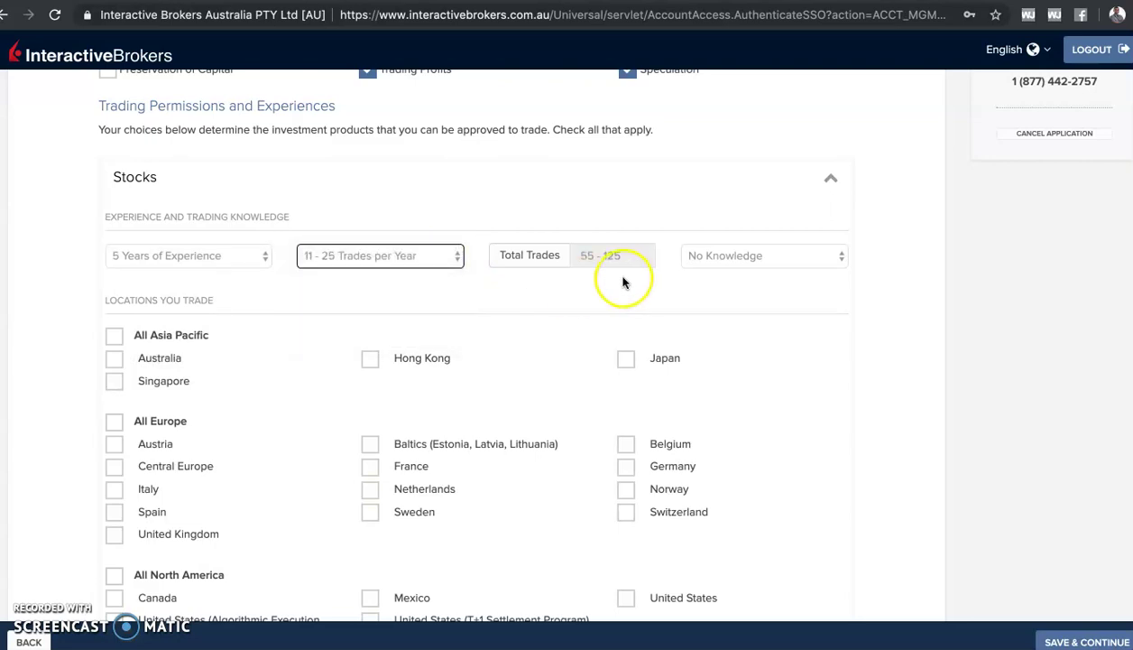
pyautogui.click(735, 252)
pyautogui.click(745, 287)
# Step: Request stock trading permissions for the United States and All Asia Pacific
pyautogui.scroll(-2, 745, 295)
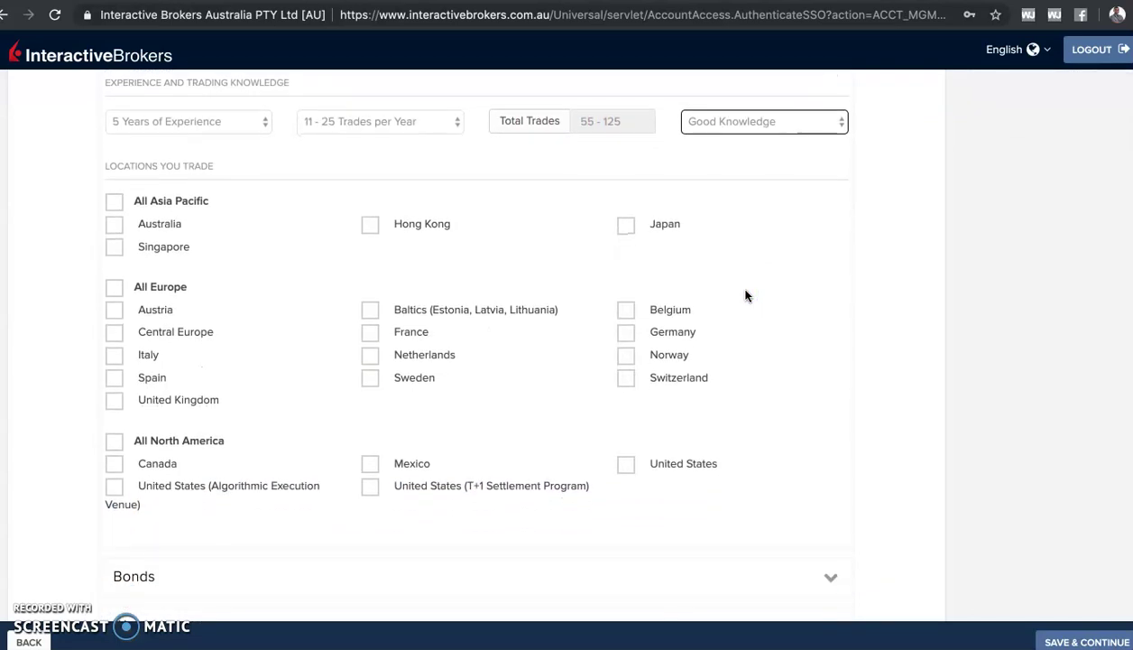
pyautogui.click(621, 475)
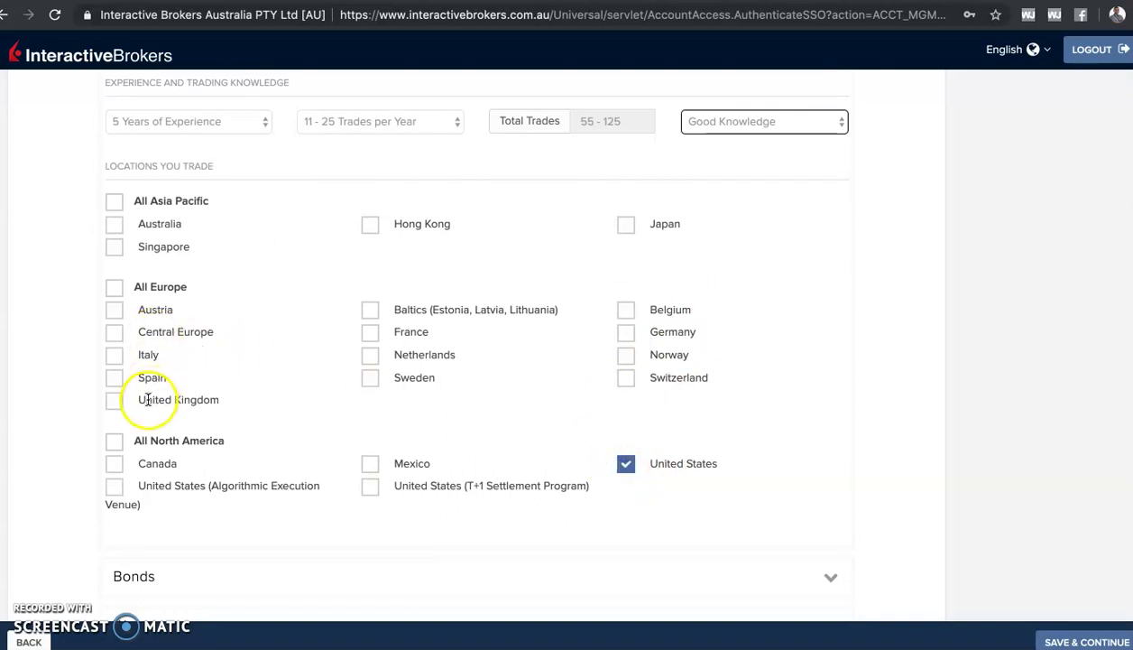
pyautogui.click(115, 202)
# Step: Set the Options experience to 4 years, 51 - 100 trades per year and Good Knowledge, and select United States as the trading location
pyautogui.scroll(-3, 361, 330)
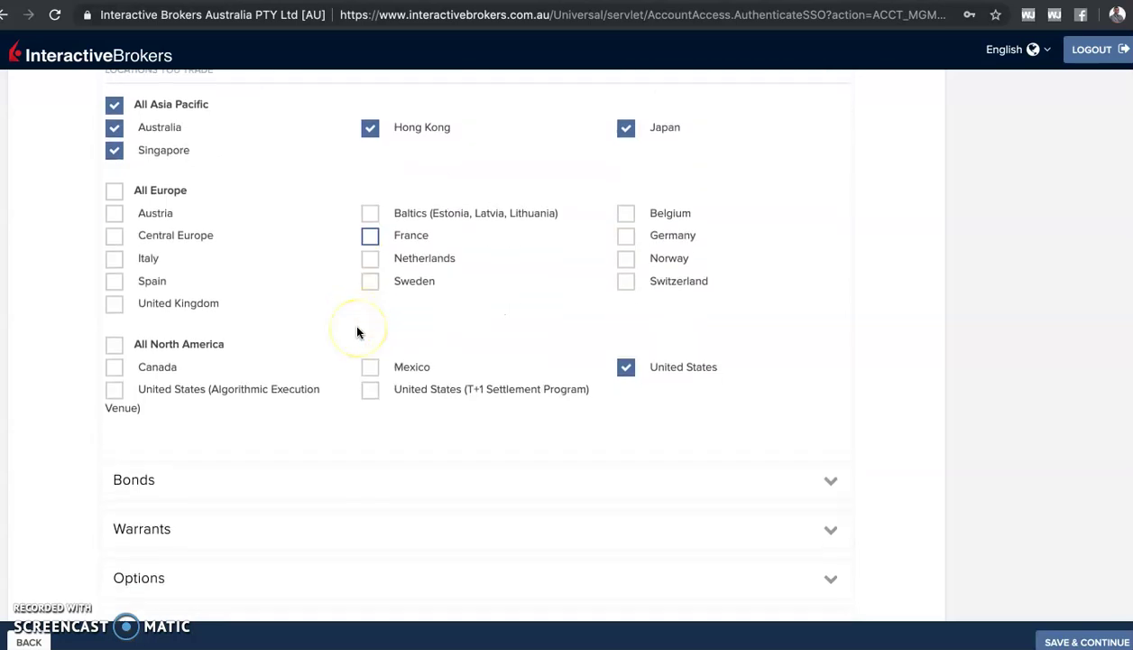
pyautogui.scroll(7, 358, 331)
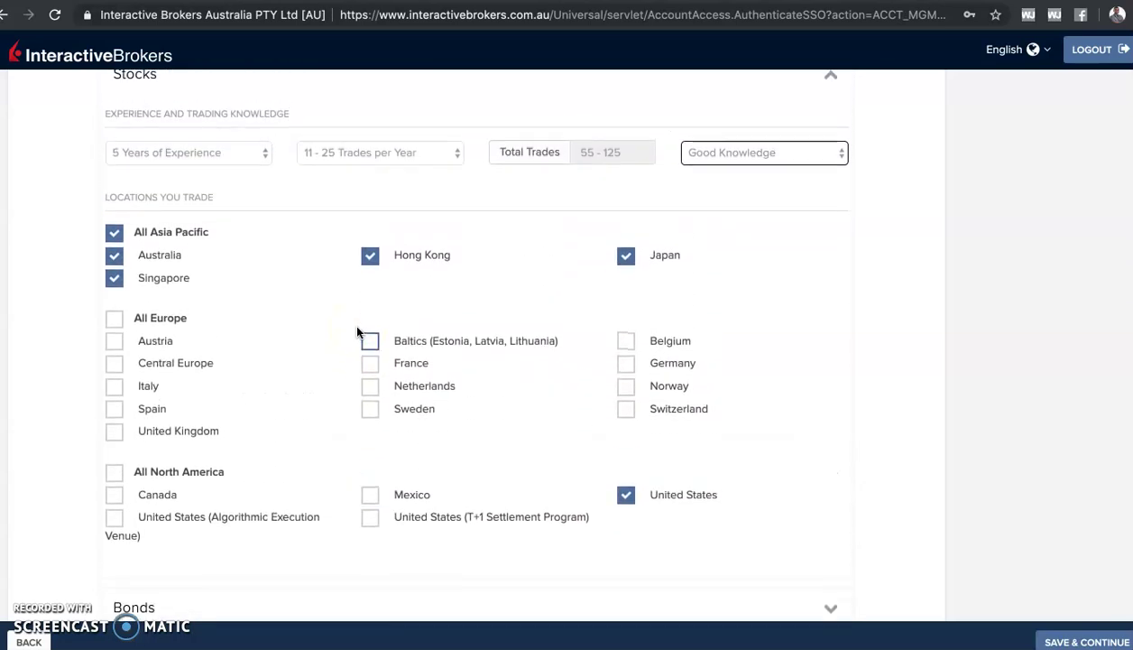
pyautogui.scroll(-6, 357, 331)
pyautogui.scroll(-7, 357, 331)
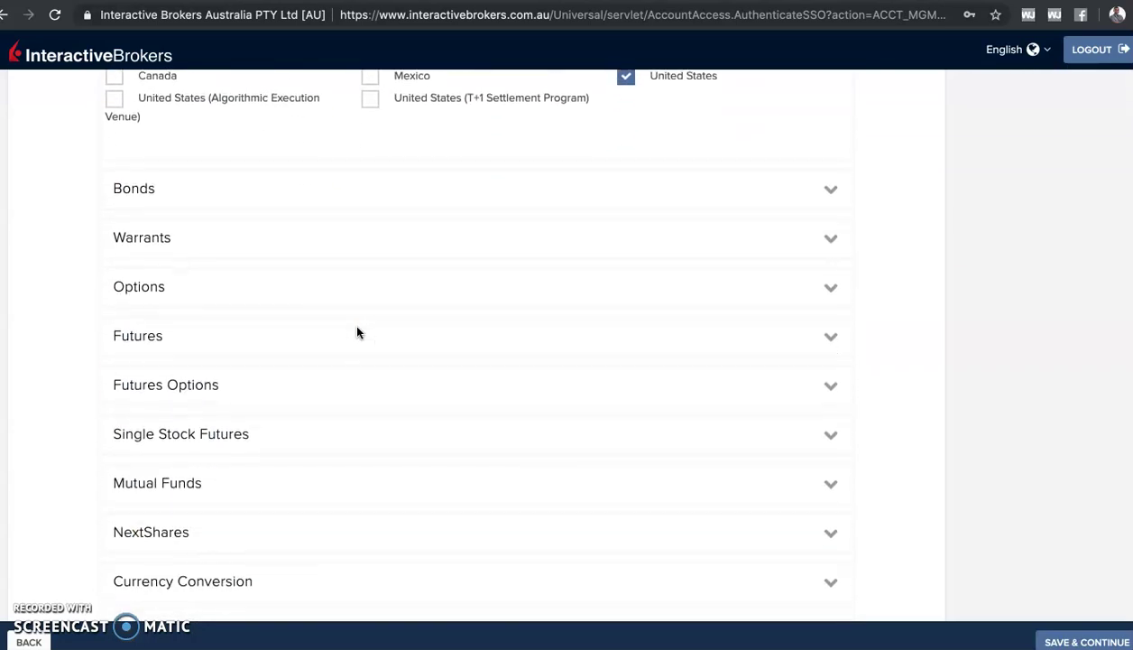
pyautogui.click(343, 280)
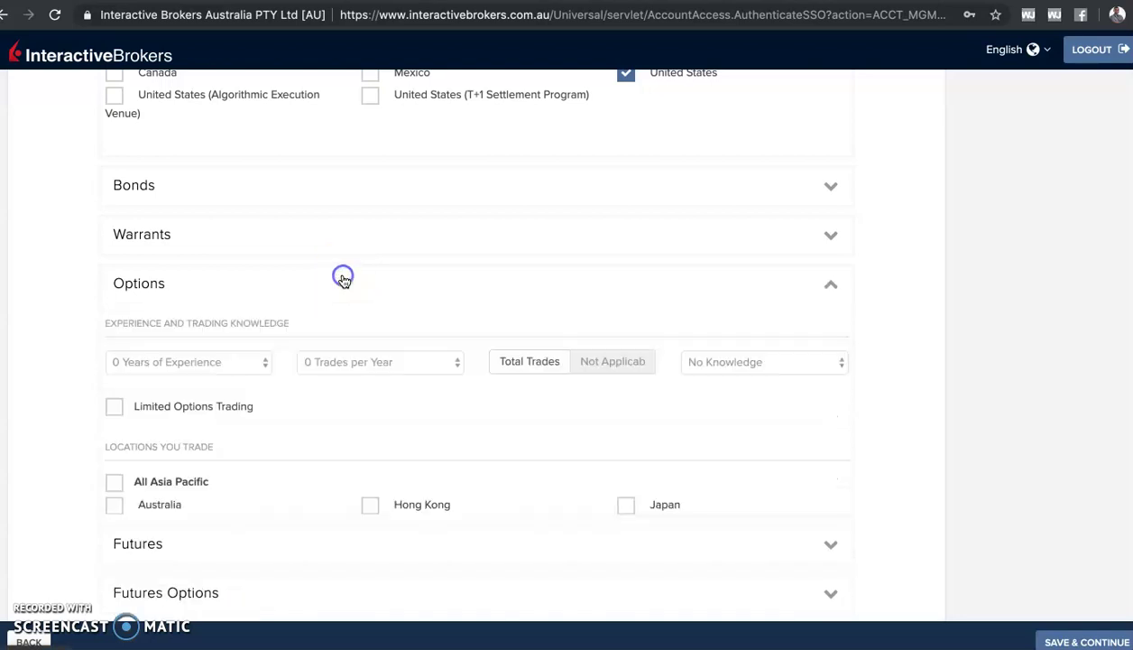
pyautogui.click(271, 362)
pyautogui.click(251, 422)
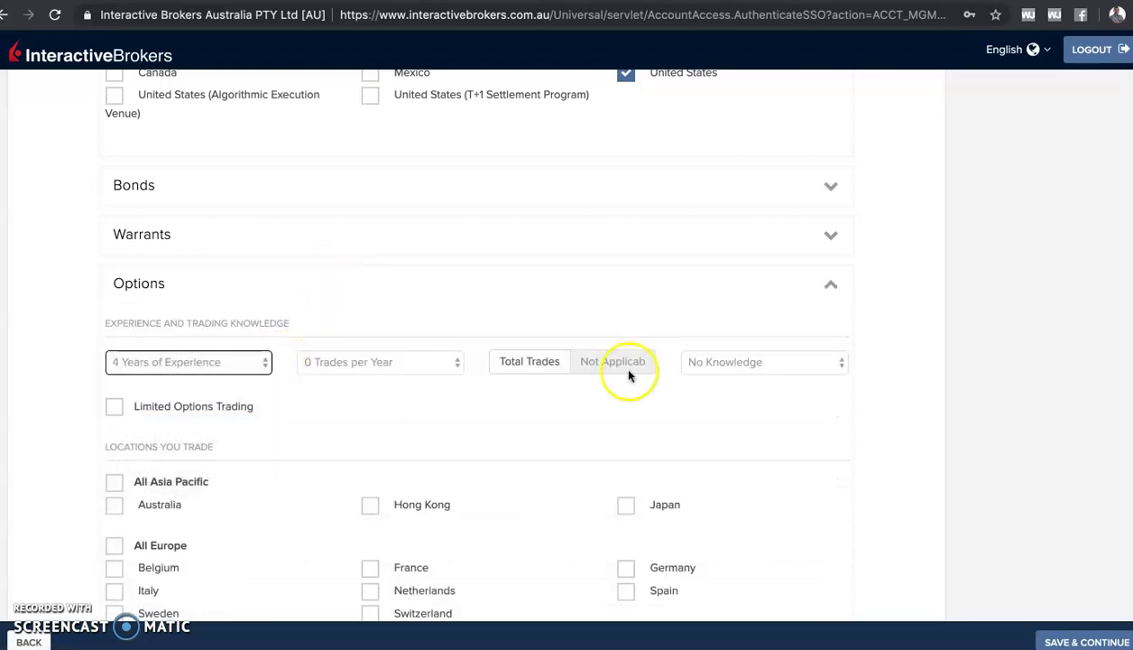
pyautogui.click(749, 363)
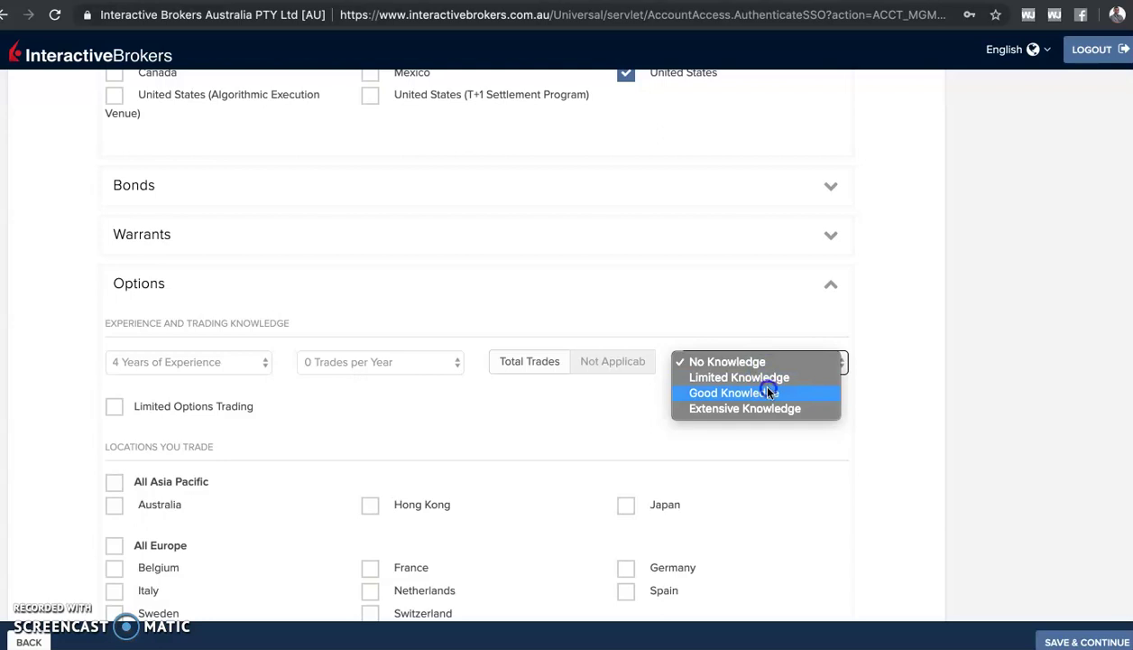
pyautogui.click(769, 394)
pyautogui.click(445, 363)
pyautogui.click(442, 421)
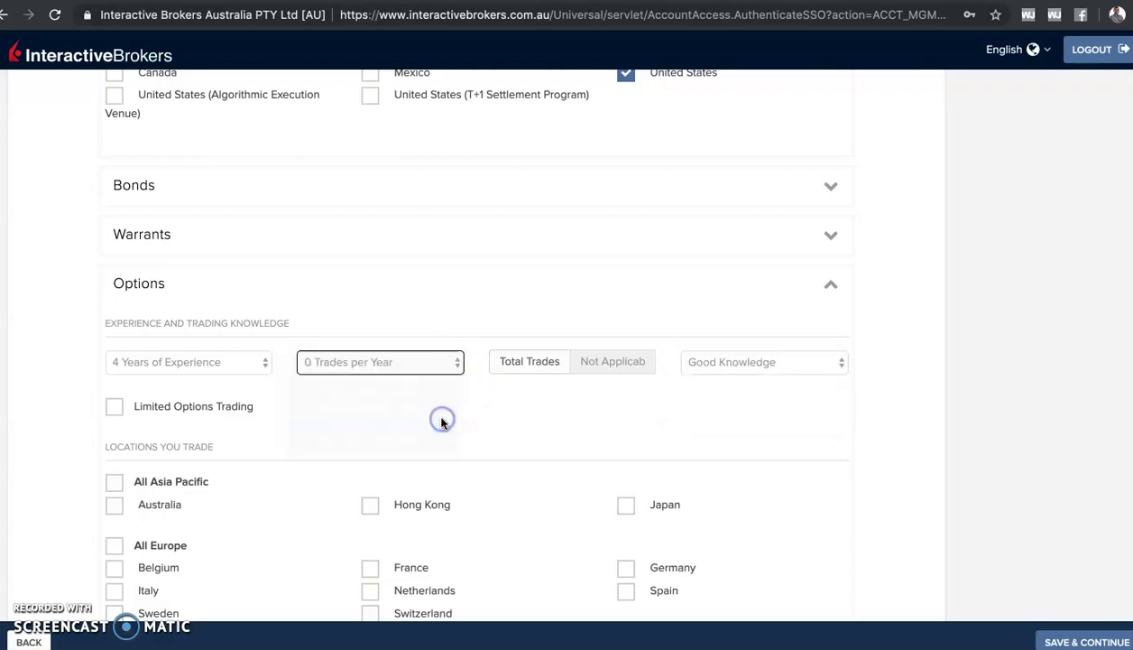
pyautogui.scroll(-5, 575, 421)
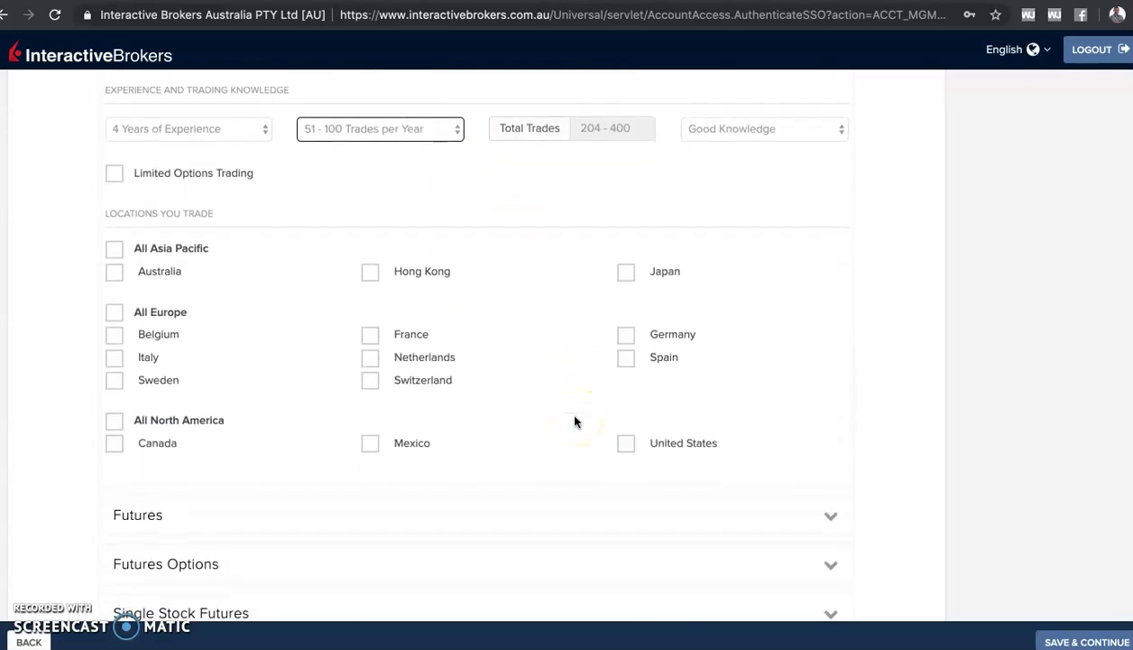
pyautogui.click(625, 442)
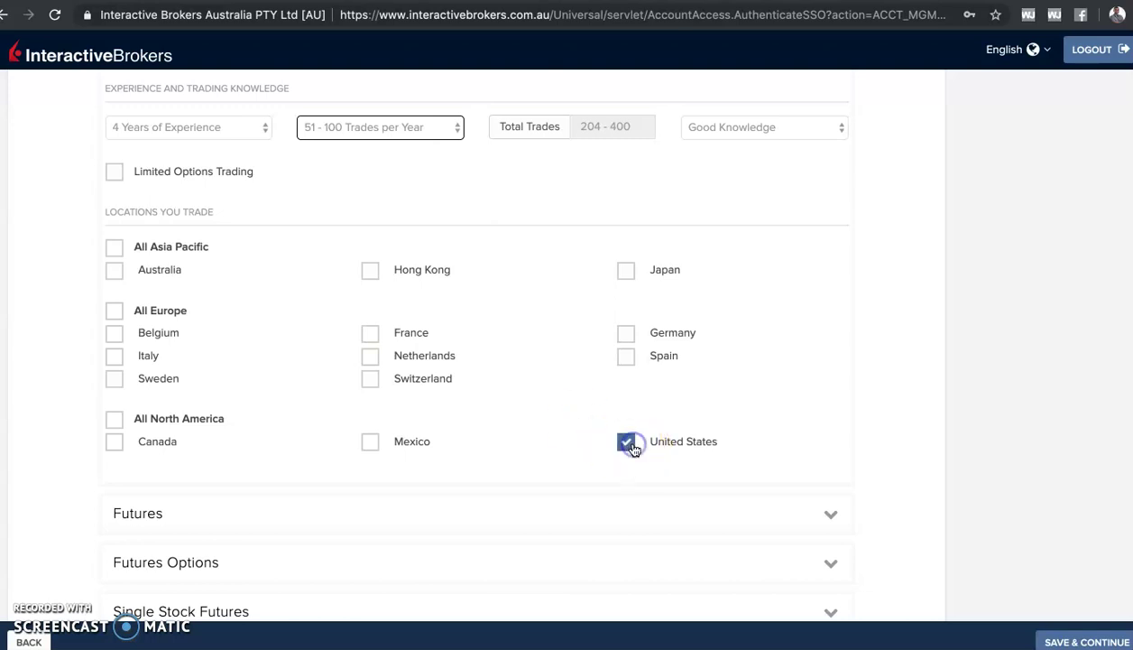
# Step: Add Hong Kong to the Options trading locations, check the selected permissions and submit the regulatory information page
pyautogui.click(370, 269)
pyautogui.scroll(2, 512, 290)
pyautogui.scroll(5, 513, 289)
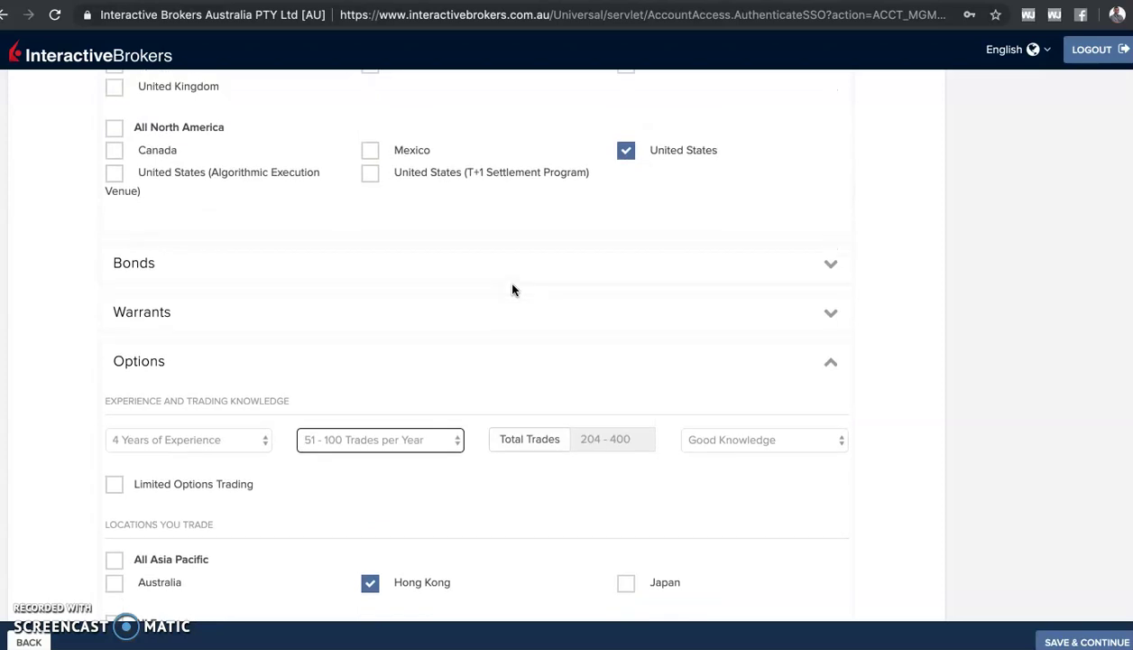
pyautogui.scroll(-9, 512, 290)
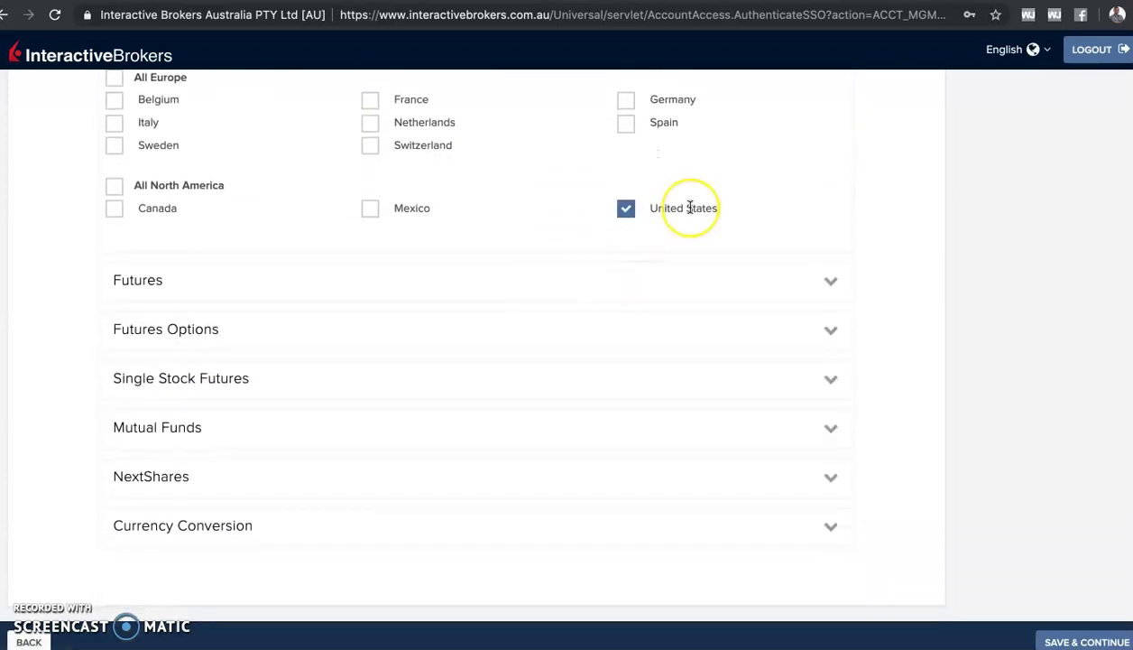
pyautogui.scroll(-1, 690, 208)
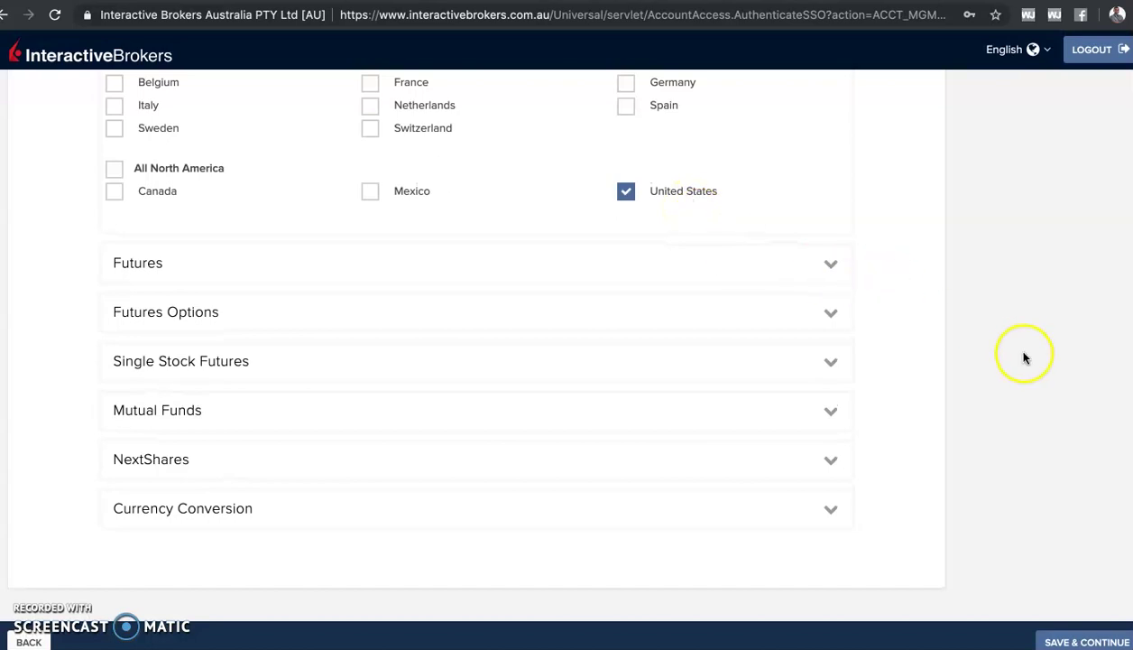
pyautogui.scroll(4, 1030, 435)
pyautogui.scroll(-4, 1031, 435)
pyautogui.click(1086, 642)
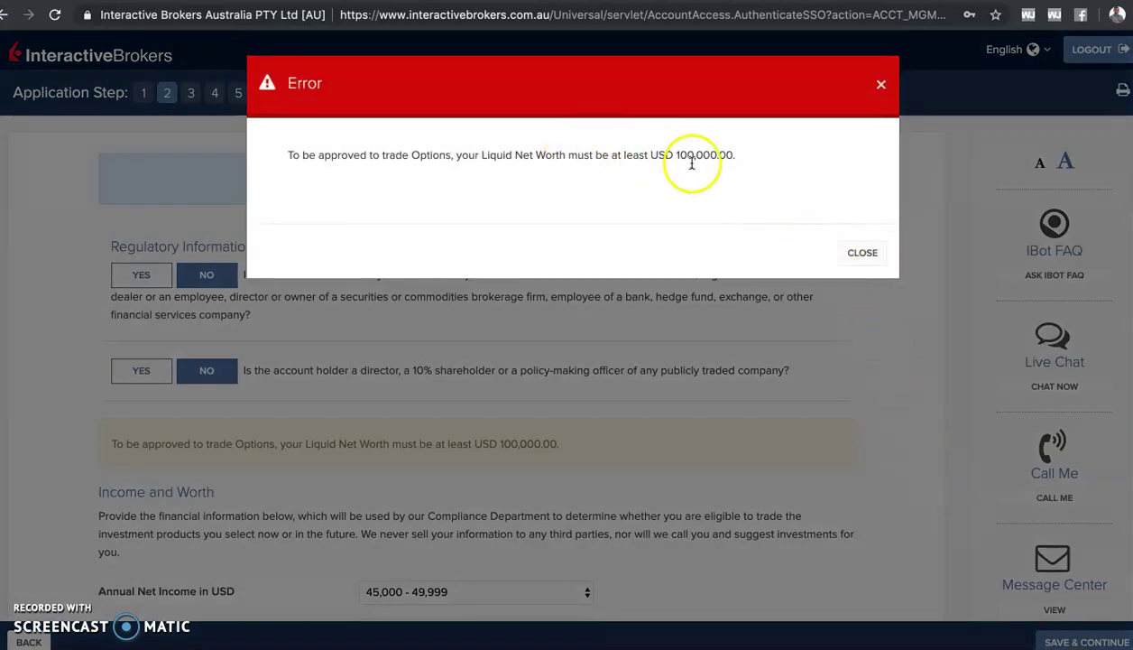
pyautogui.click(877, 252)
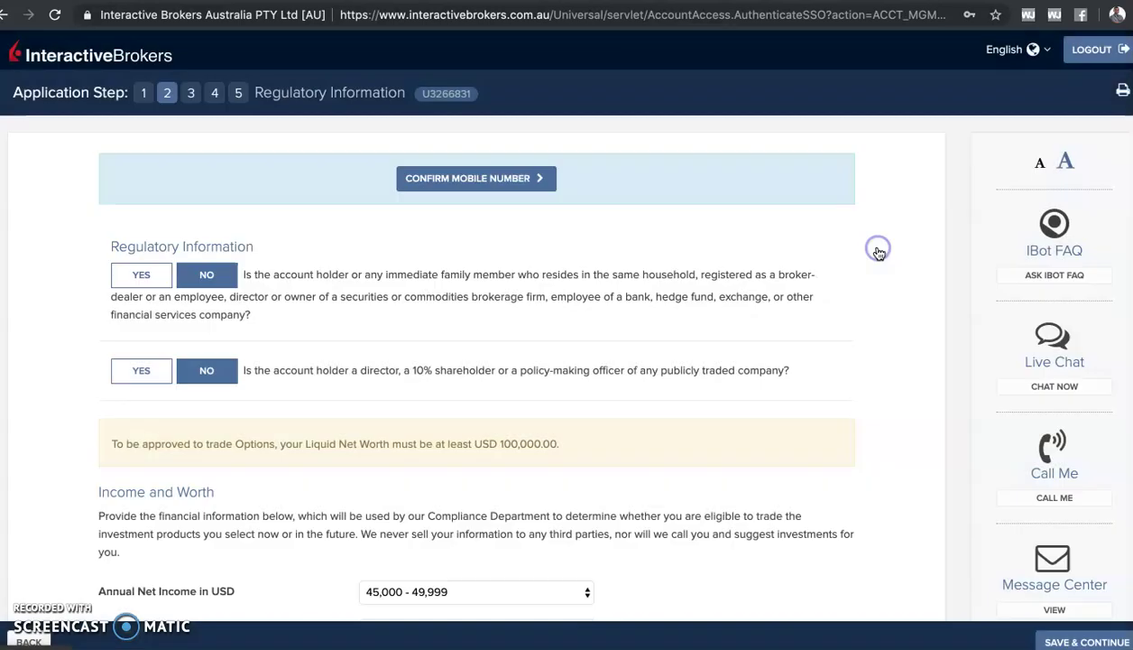
# Step: Set the Liquid Net Worth in USD to 100,000 - 249,999 and resubmit the regulatory information page
pyautogui.scroll(-3, 877, 253)
pyautogui.scroll(-3, 877, 253)
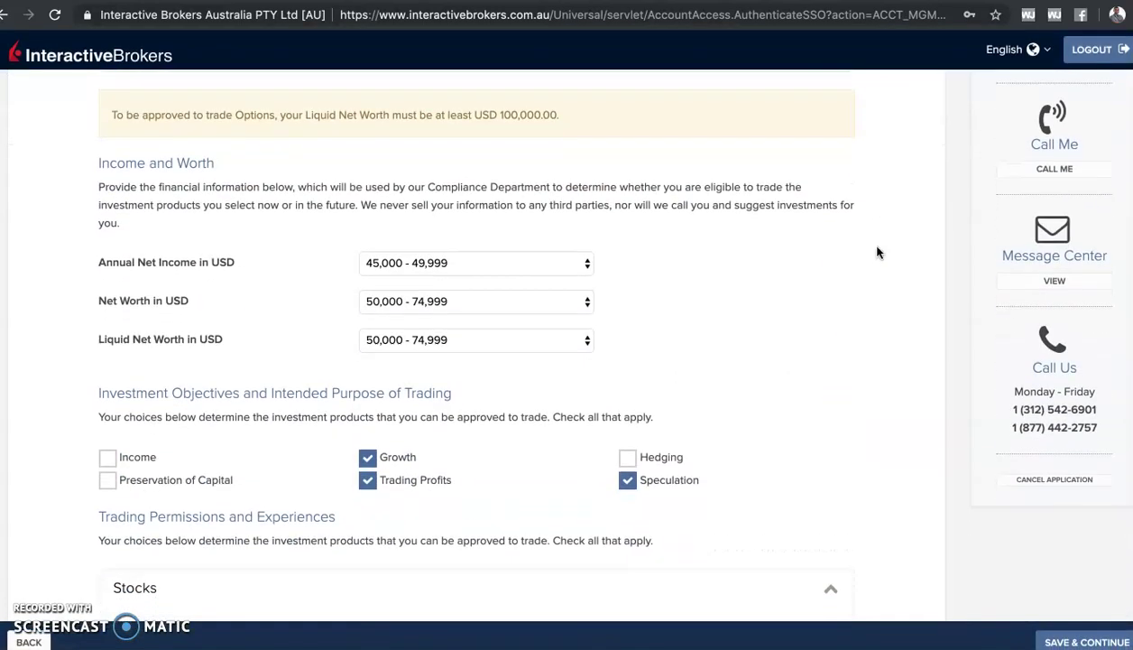
pyautogui.click(543, 247)
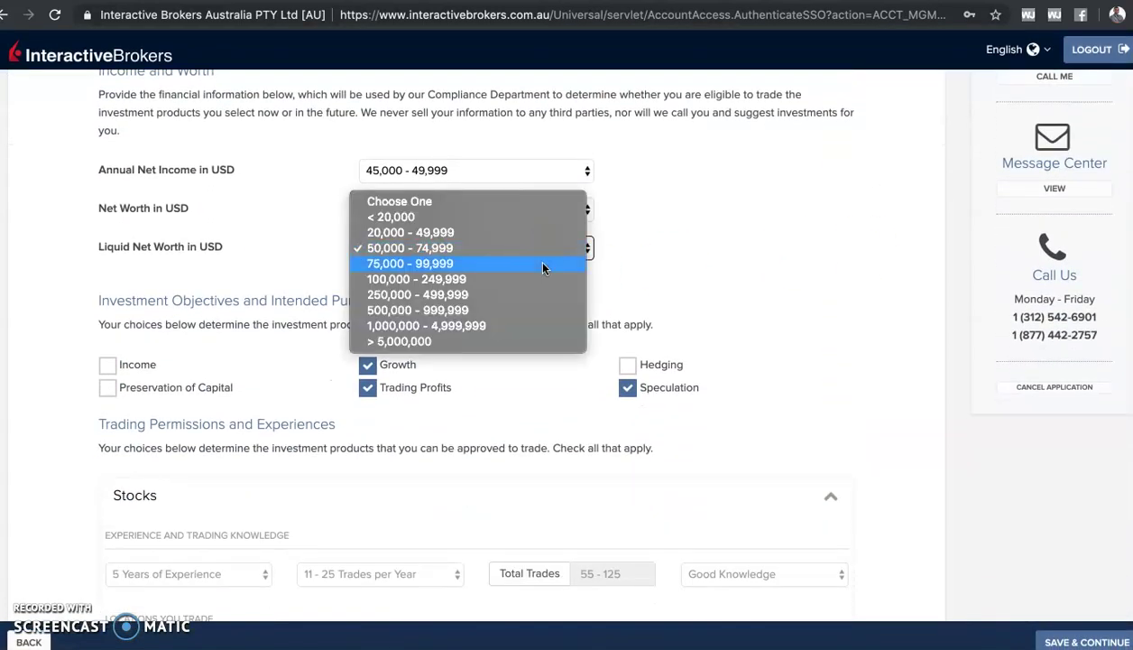
pyautogui.click(541, 279)
pyautogui.scroll(-5, 809, 397)
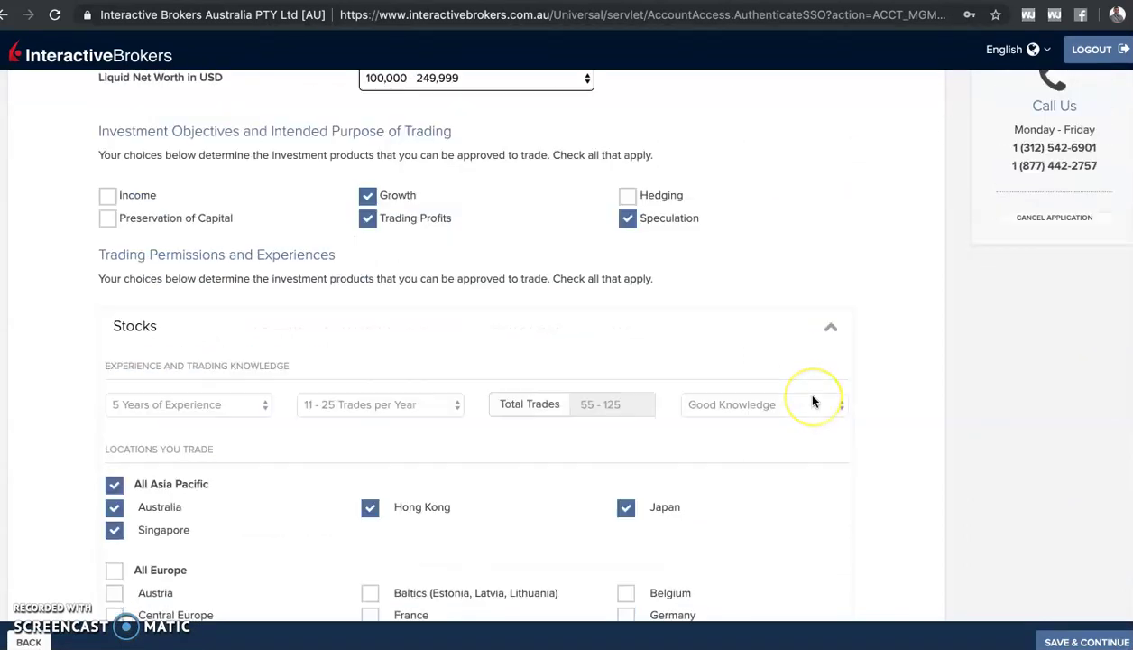
pyautogui.scroll(-8, 814, 400)
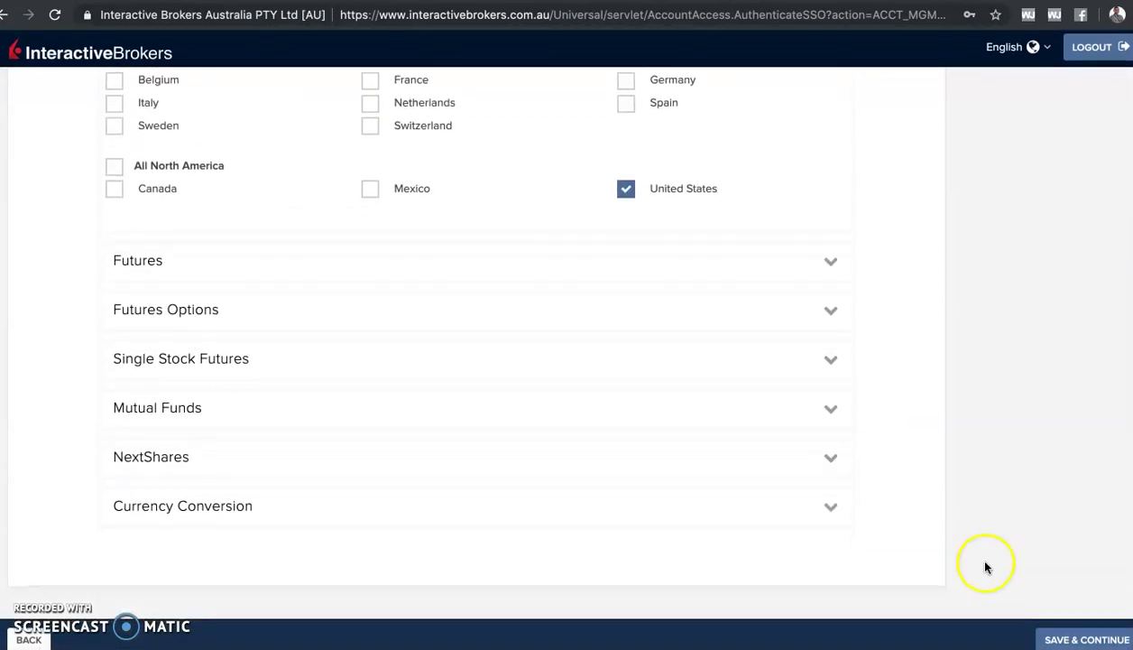
pyautogui.click(1085, 642)
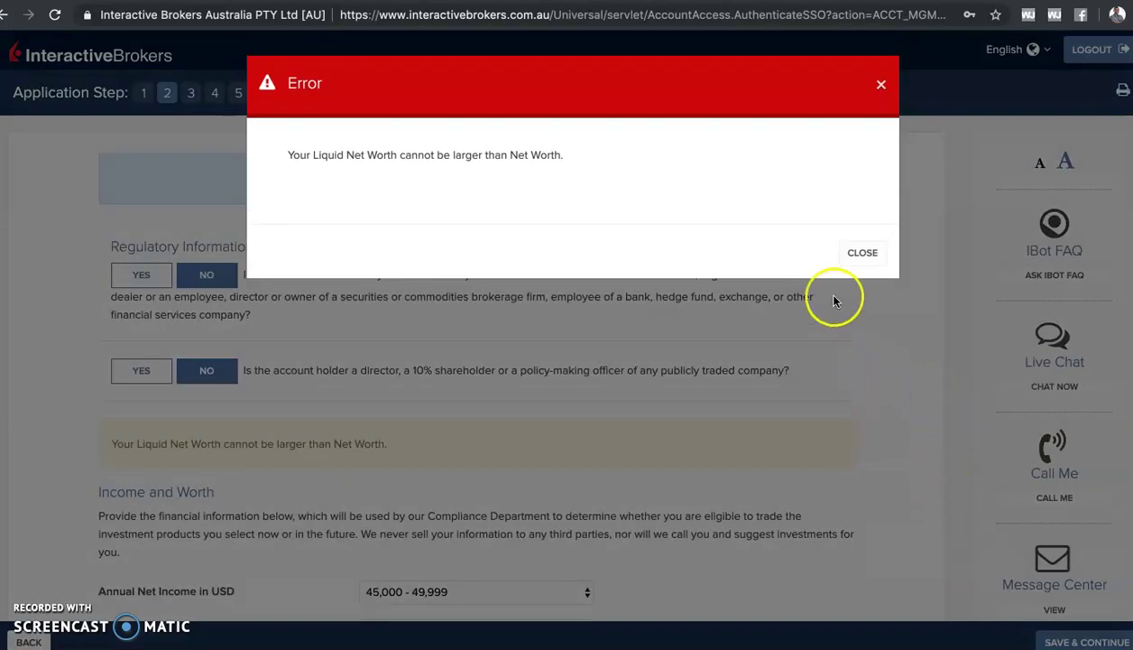
pyautogui.click(863, 252)
# Step: Set the Net Worth in USD to 250,000 - 499,999 and save the regulatory information to continue the application
pyautogui.scroll(-3, 670, 304)
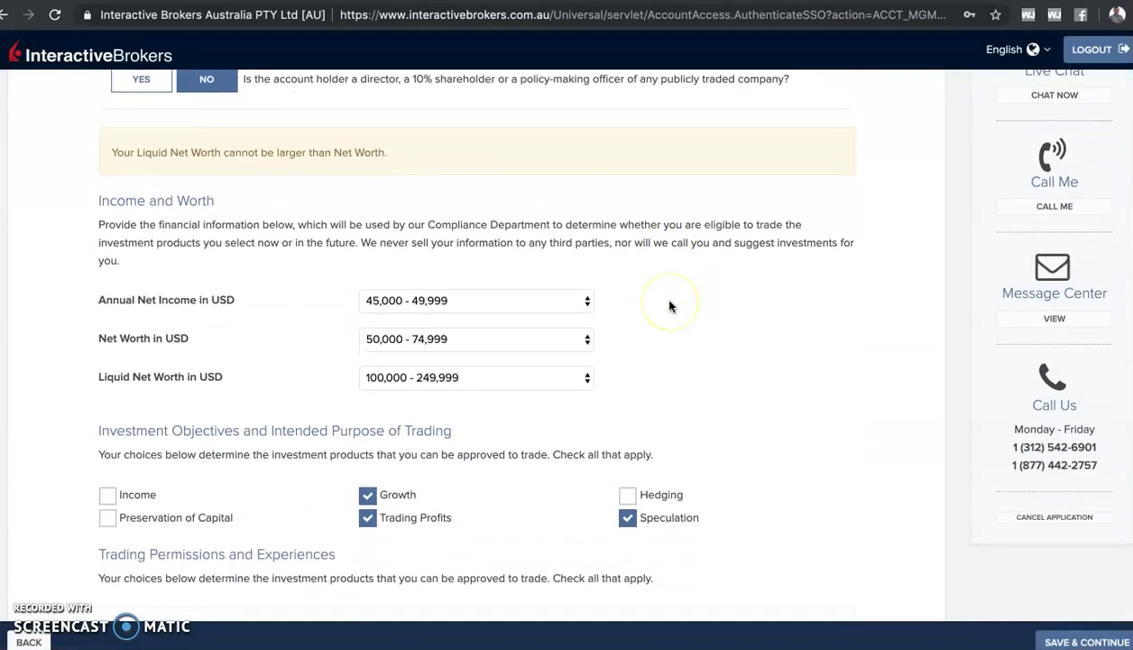
pyautogui.scroll(-1, 669, 306)
pyautogui.click(530, 324)
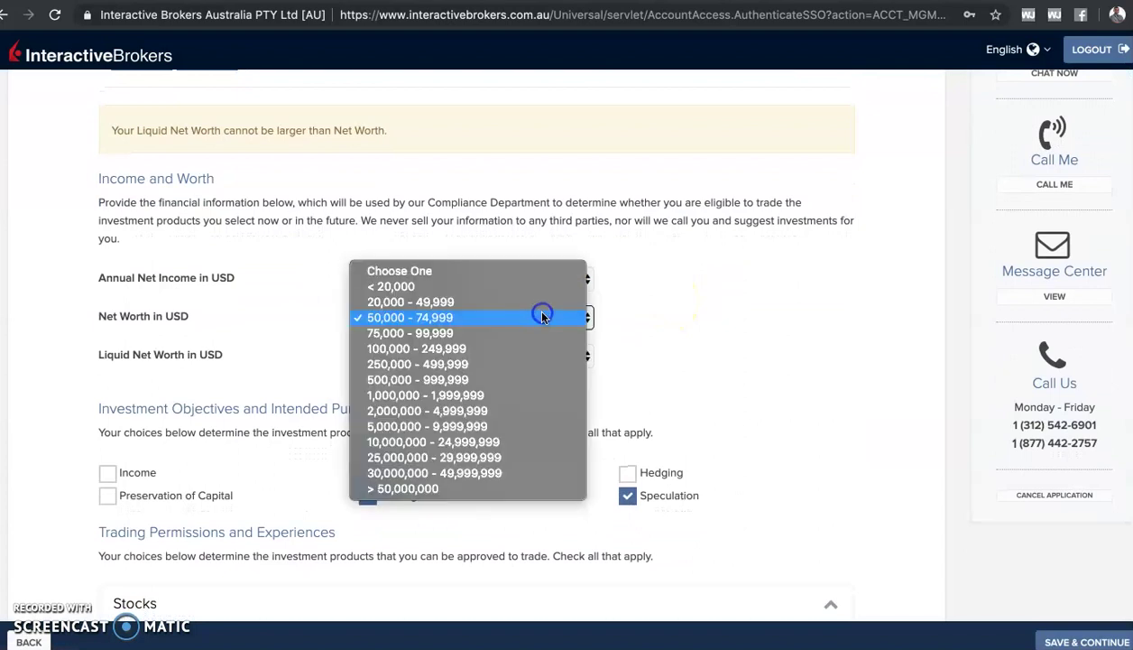
pyautogui.click(543, 364)
pyautogui.scroll(-12, 794, 411)
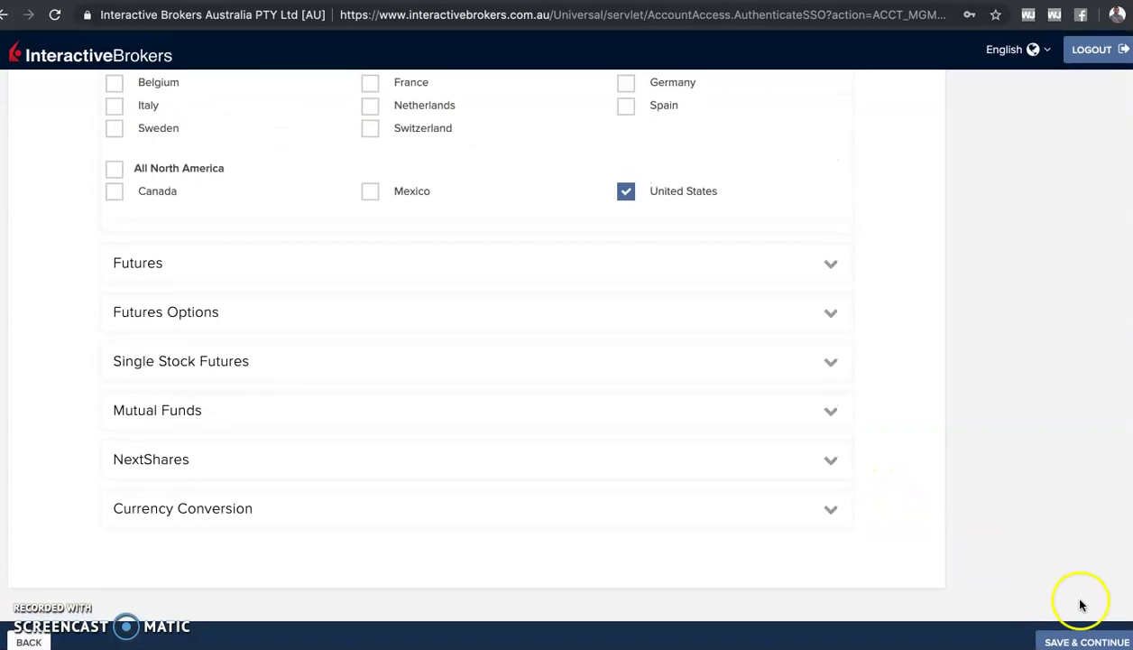
pyautogui.click(1086, 642)
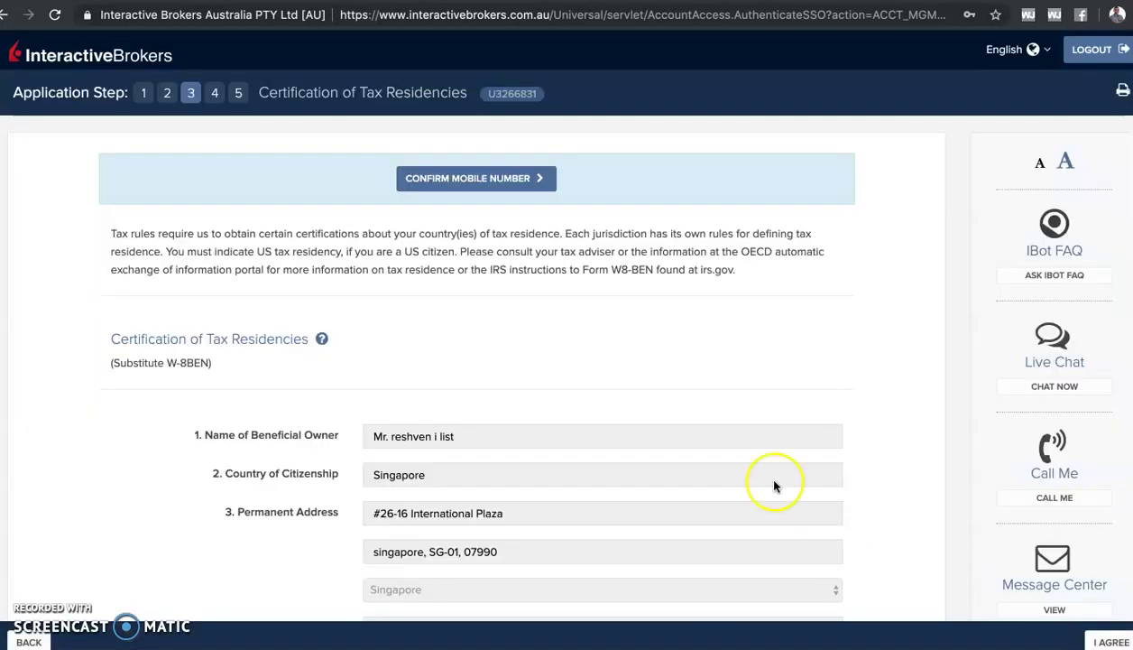
# Step: Review the Certification of Tax Residencies, including the tax residency declaration, Australian treaty benefits and US Internal Revenue Service certification
pyautogui.scroll(-4, 660, 439)
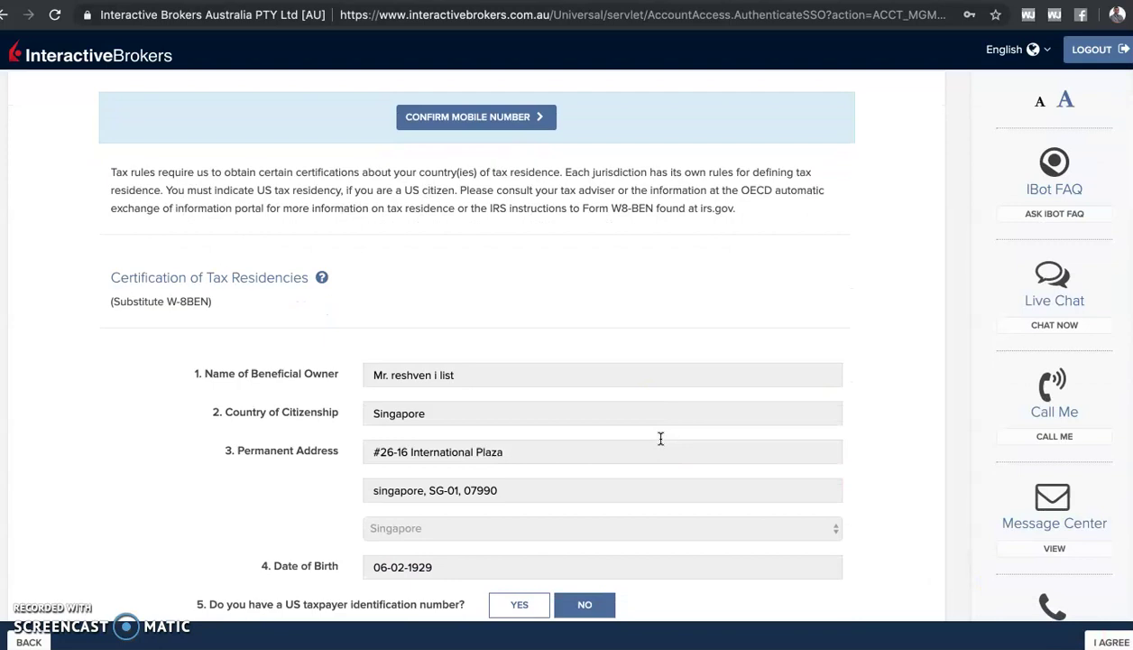
pyautogui.scroll(-4, 661, 439)
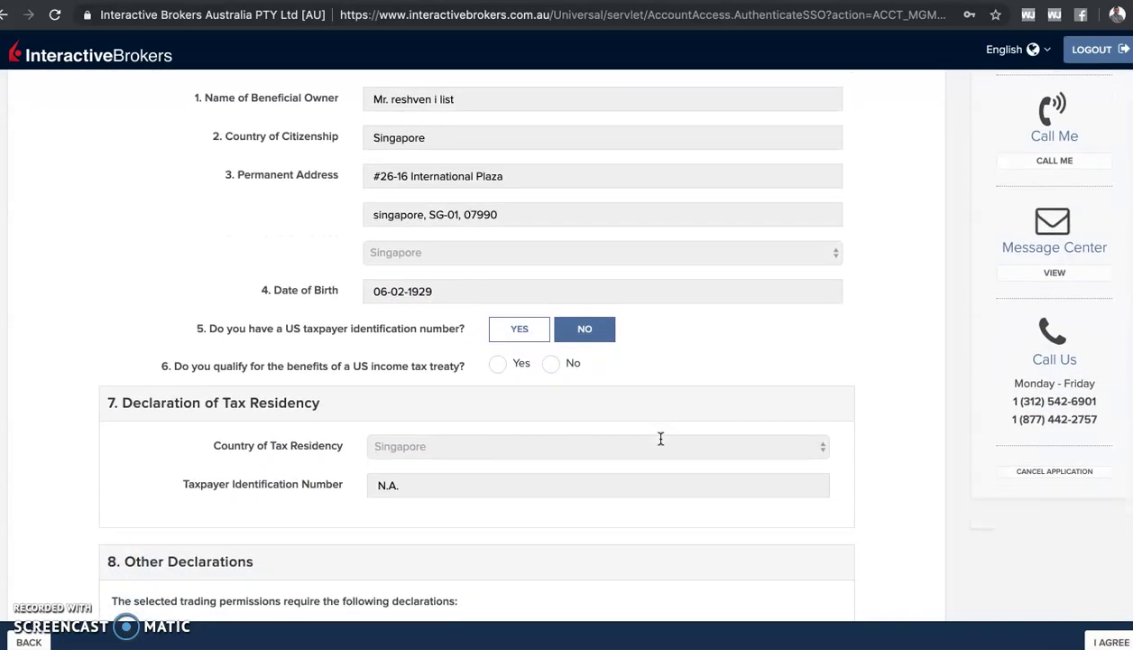
pyautogui.scroll(-1, 660, 439)
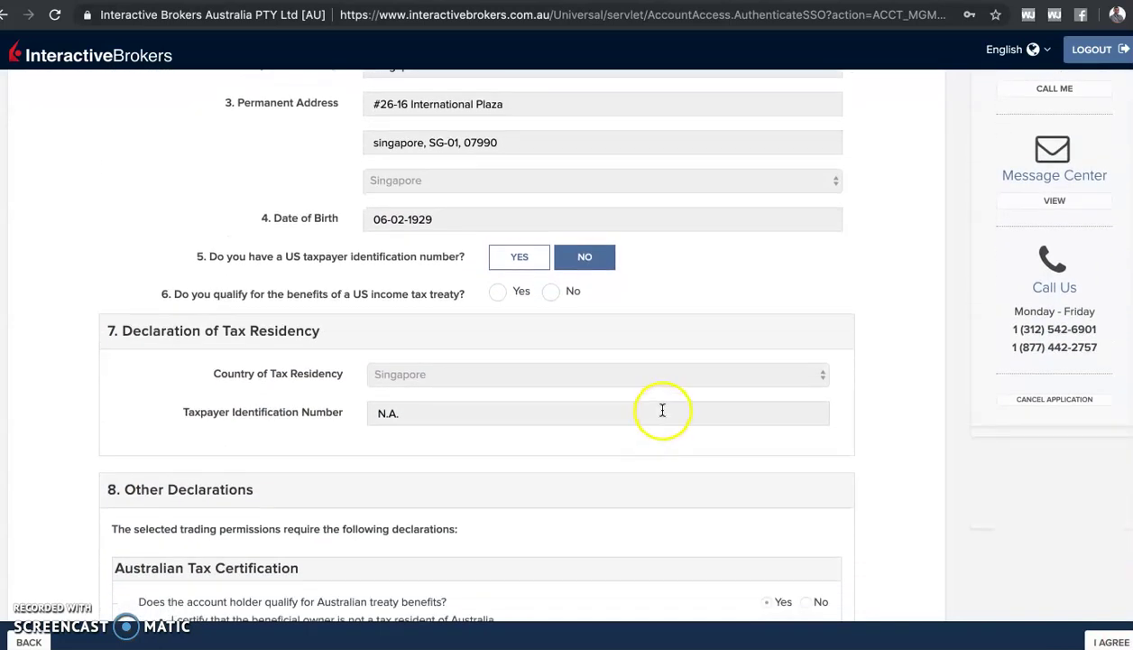
pyautogui.scroll(-4, 662, 411)
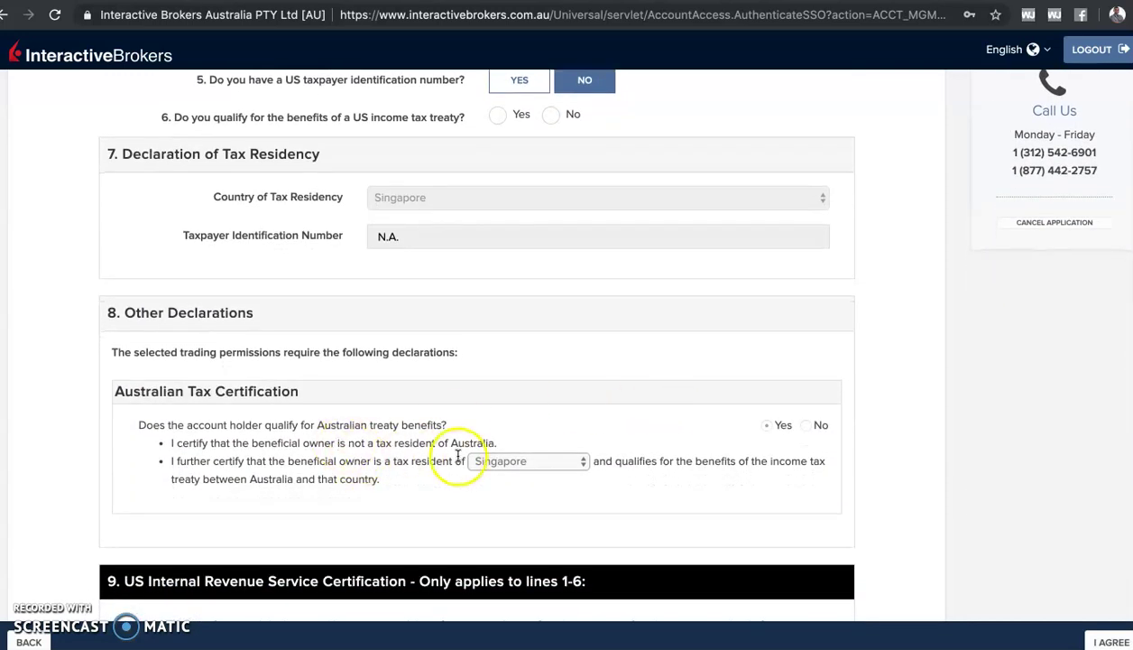
pyautogui.click(808, 427)
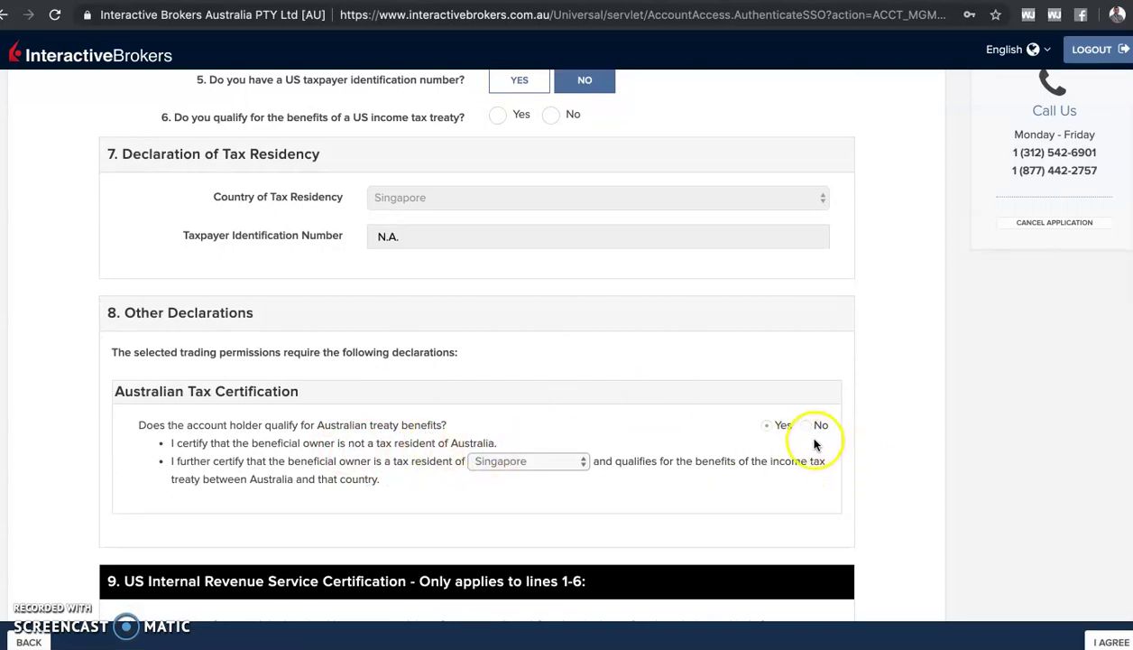
pyautogui.scroll(-5, 547, 468)
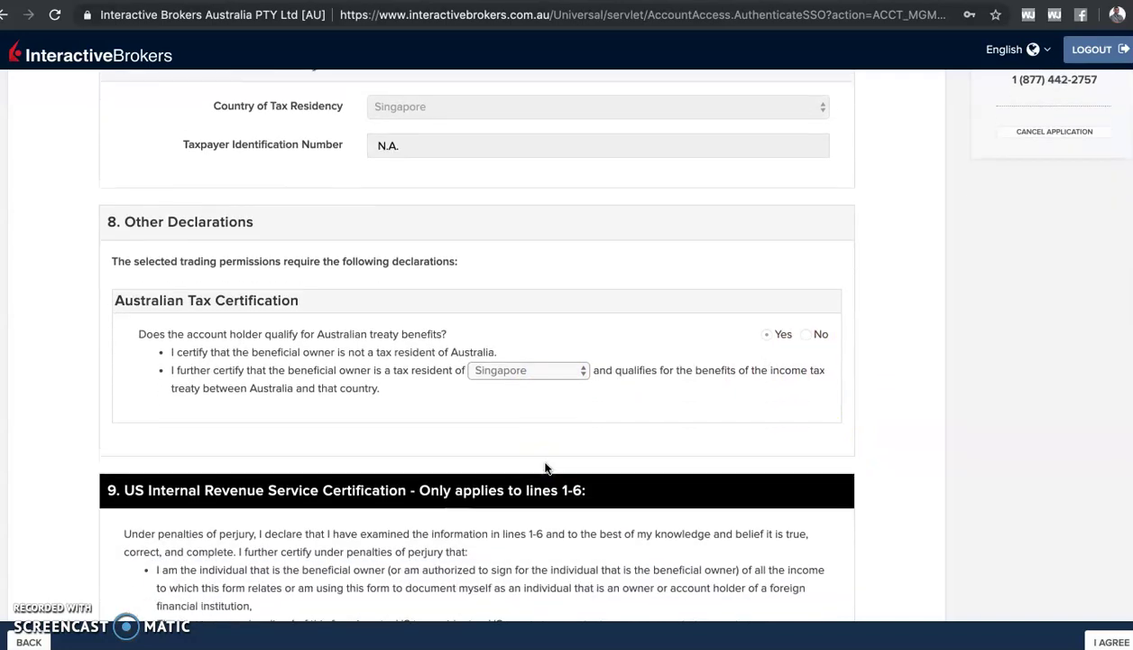
pyautogui.scroll(-14, 546, 467)
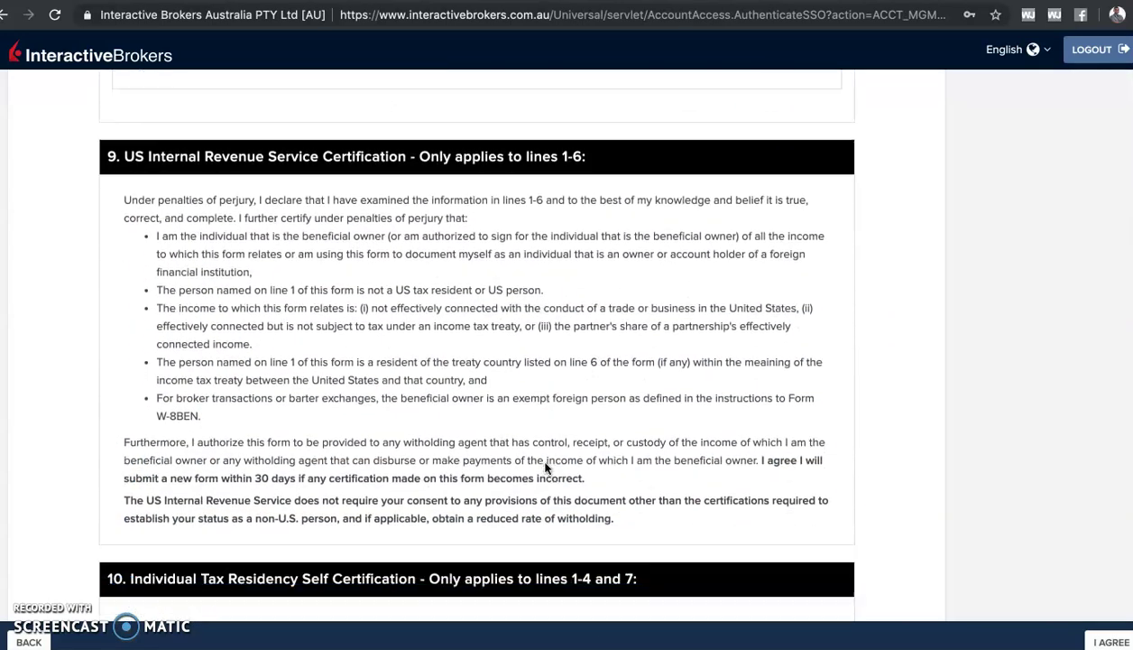
pyautogui.scroll(-3, 546, 467)
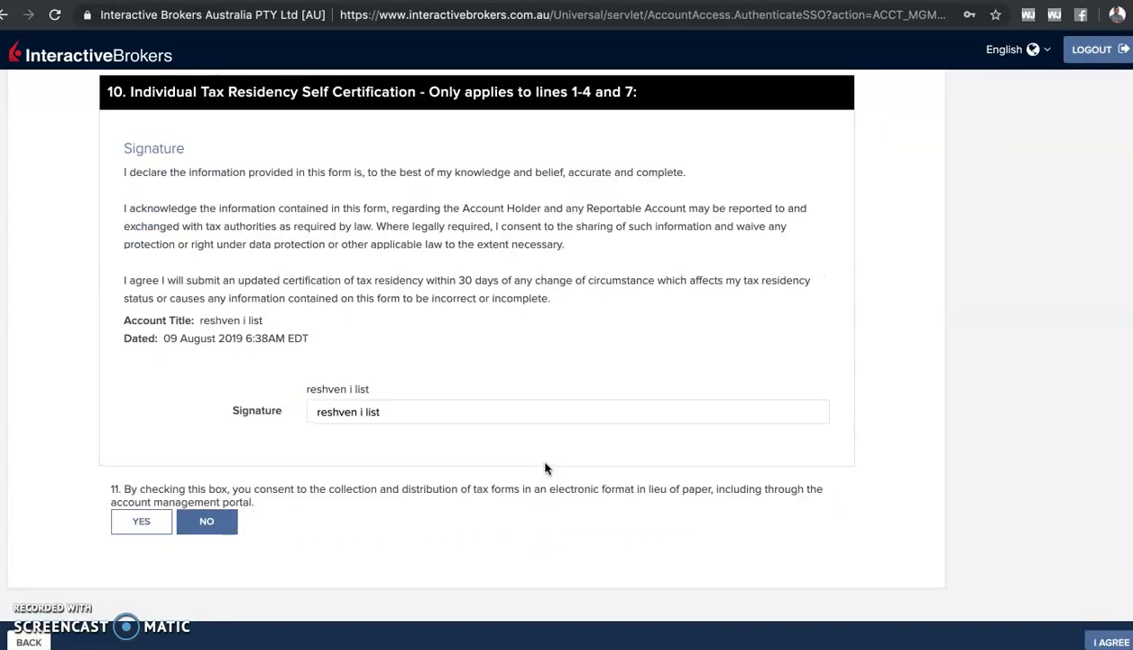
# Step: Consent to receiving tax forms in electronic format and agree to the tax residency certification
pyautogui.click(532, 538)
pyautogui.click(140, 528)
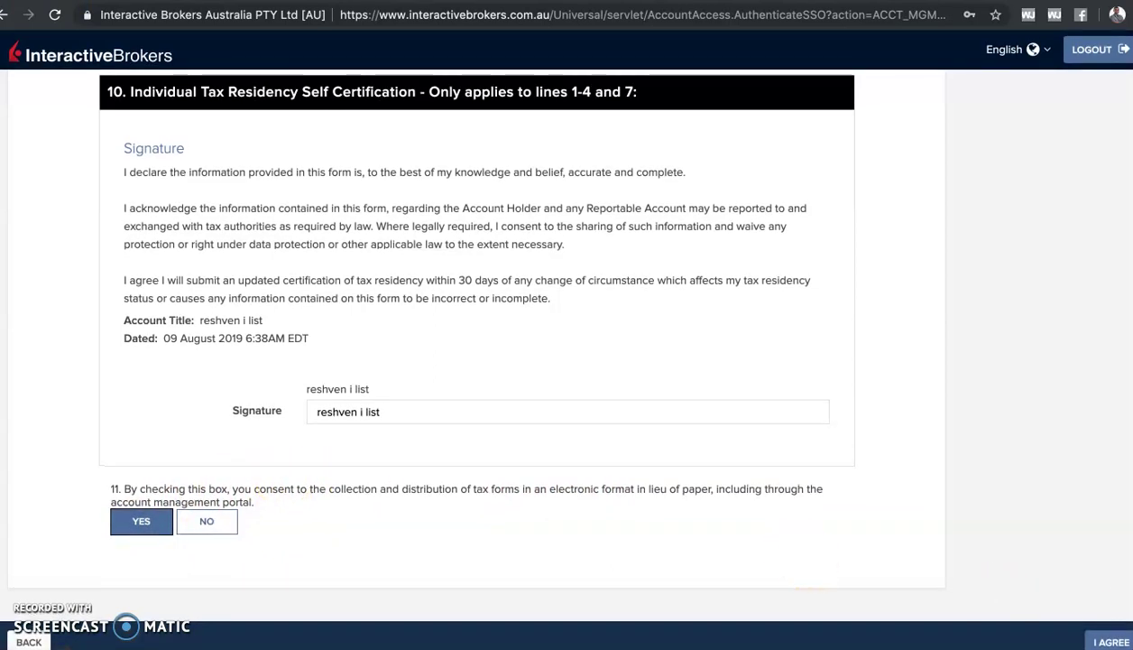
pyautogui.click(1117, 642)
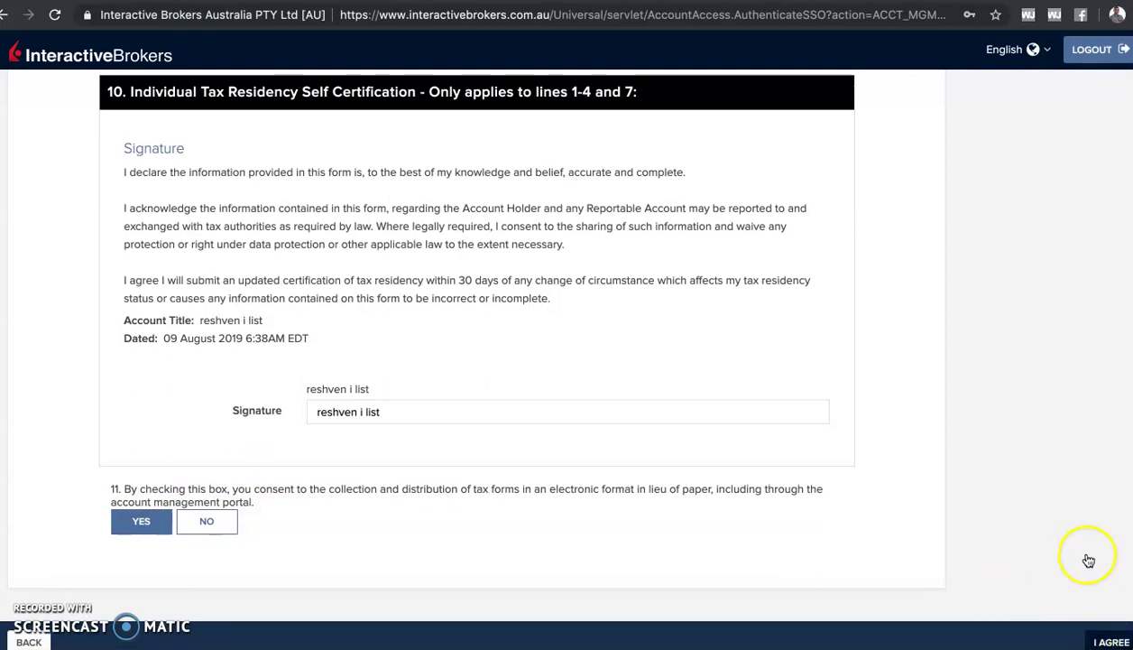
pyautogui.click(1113, 641)
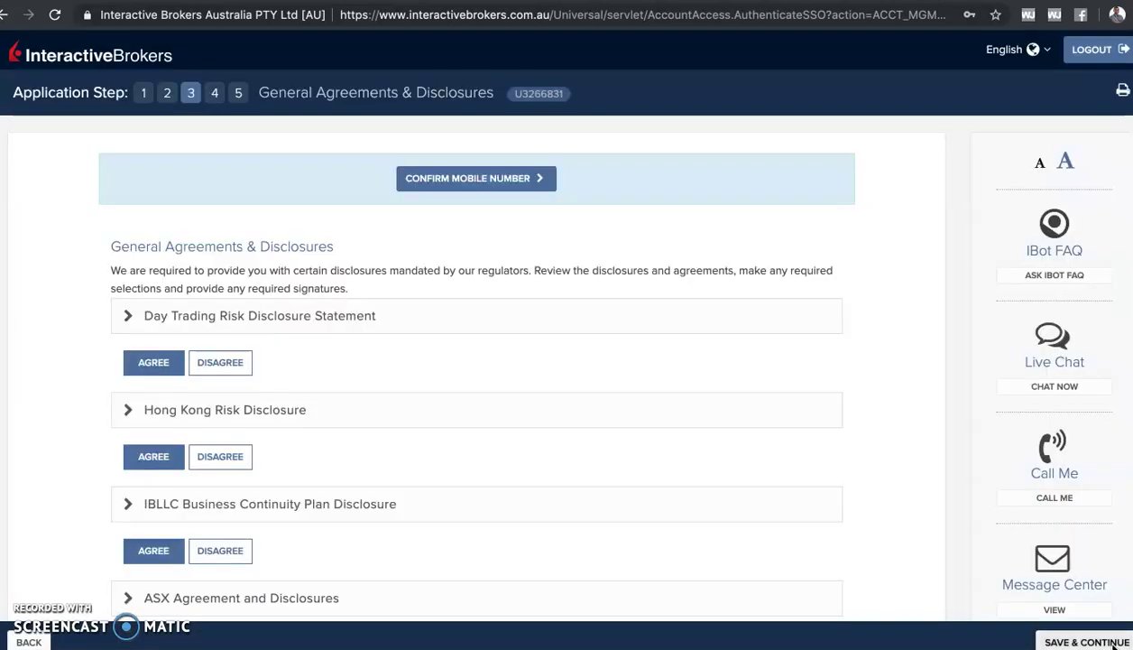
# Step: Review the General Agreements & Disclosures down to the signature, keep them all agreed and save to continue
pyautogui.scroll(-2, 784, 490)
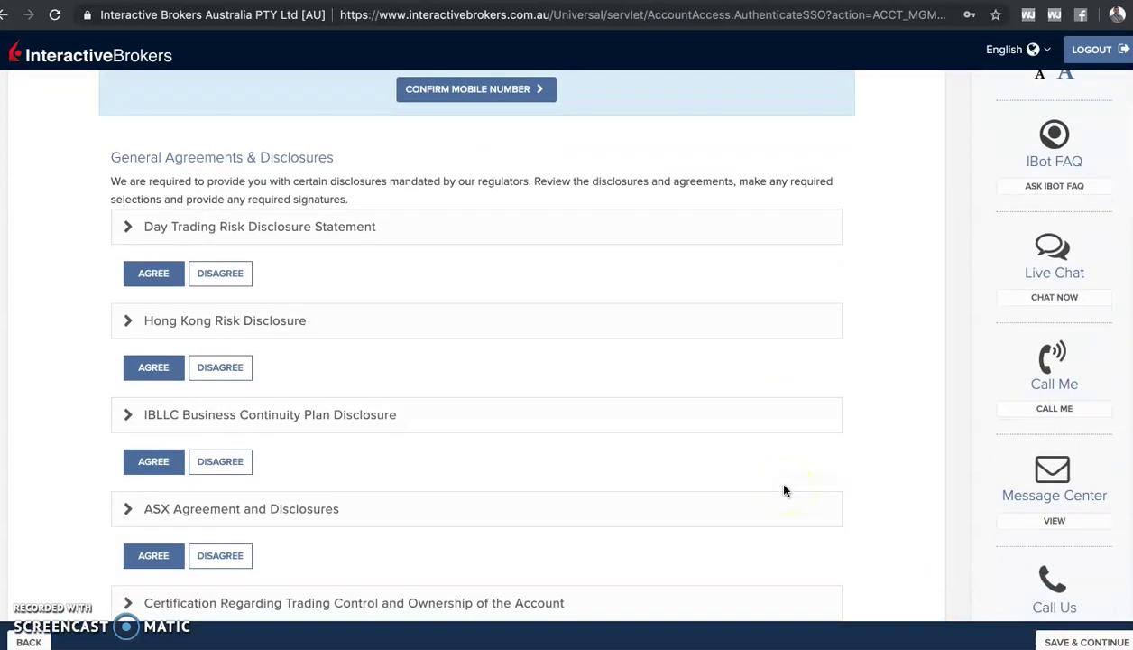
pyautogui.scroll(-1, 243, 409)
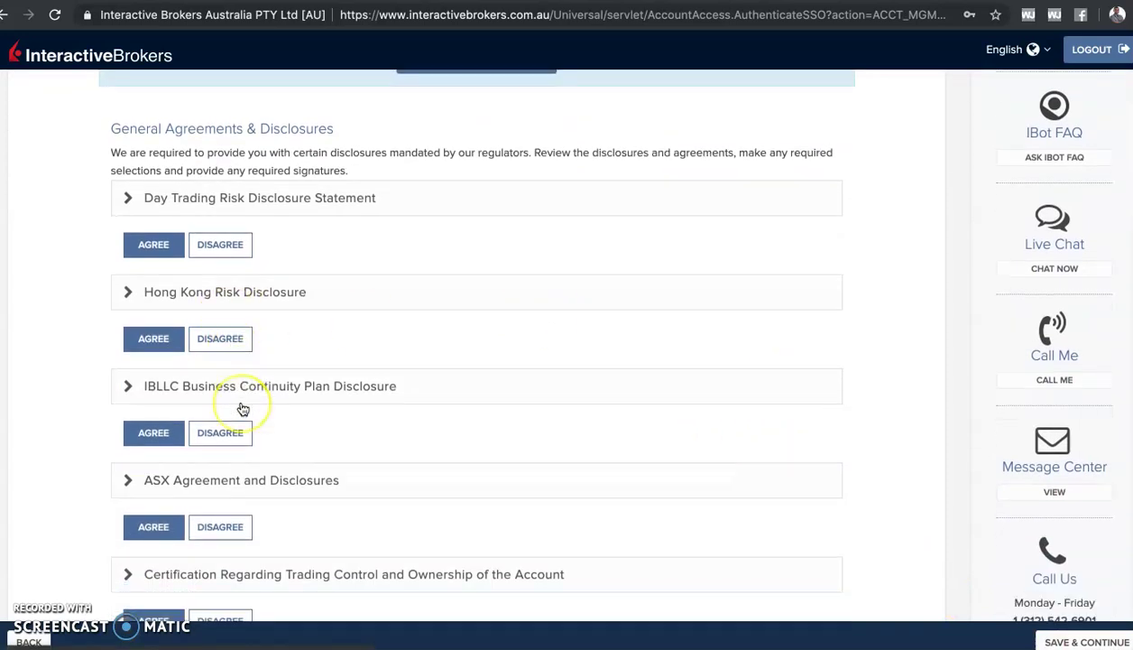
pyautogui.scroll(-3, 243, 409)
pyautogui.click(242, 409)
pyautogui.scroll(-6, 243, 409)
pyautogui.scroll(-10, 243, 409)
pyautogui.scroll(-14, 243, 409)
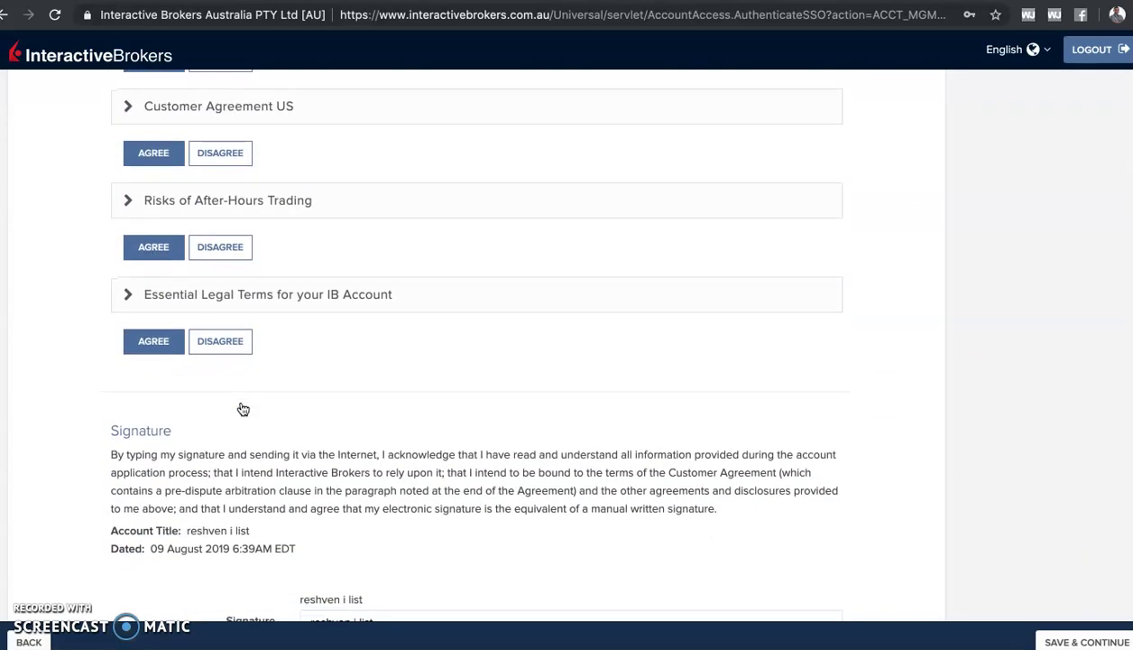
pyautogui.scroll(-2, 228, 470)
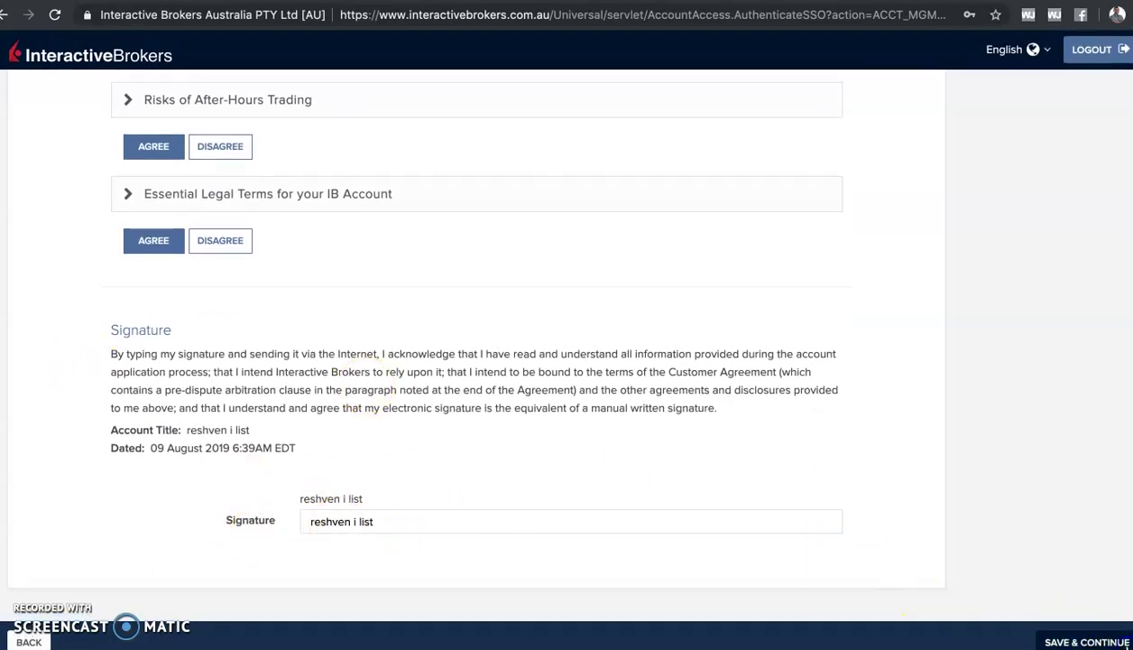
pyautogui.click(1088, 641)
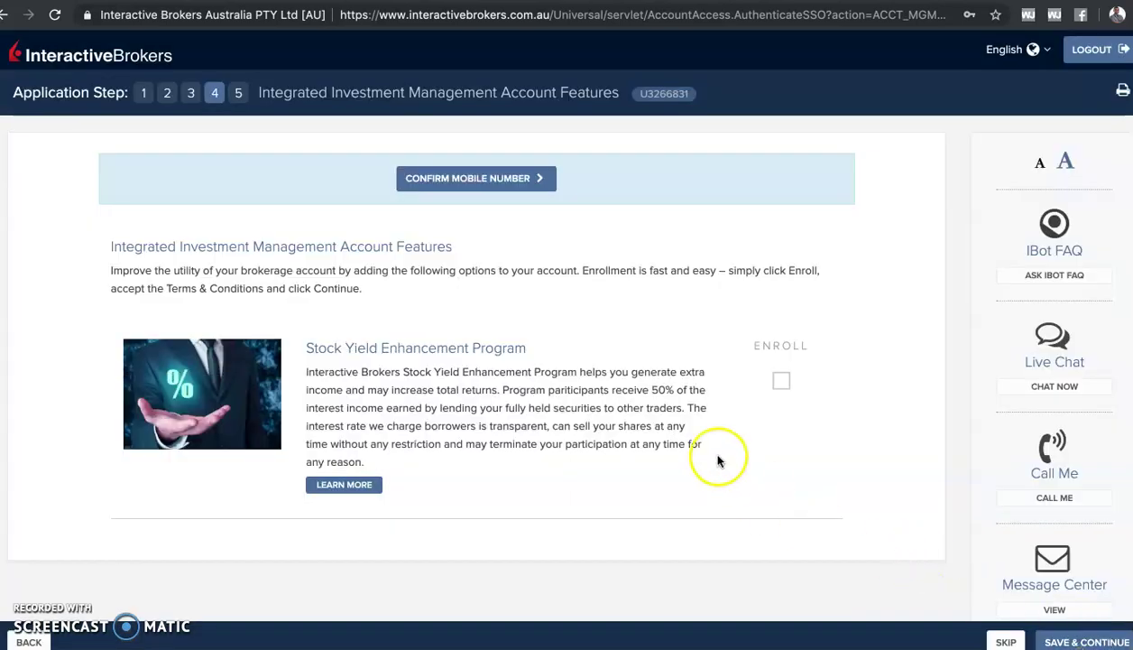
# Step: Continue without enrolling in the Stock Yield Enhancement Program, review the application and assets information, and submit the application
pyautogui.scroll(-2, 619, 361)
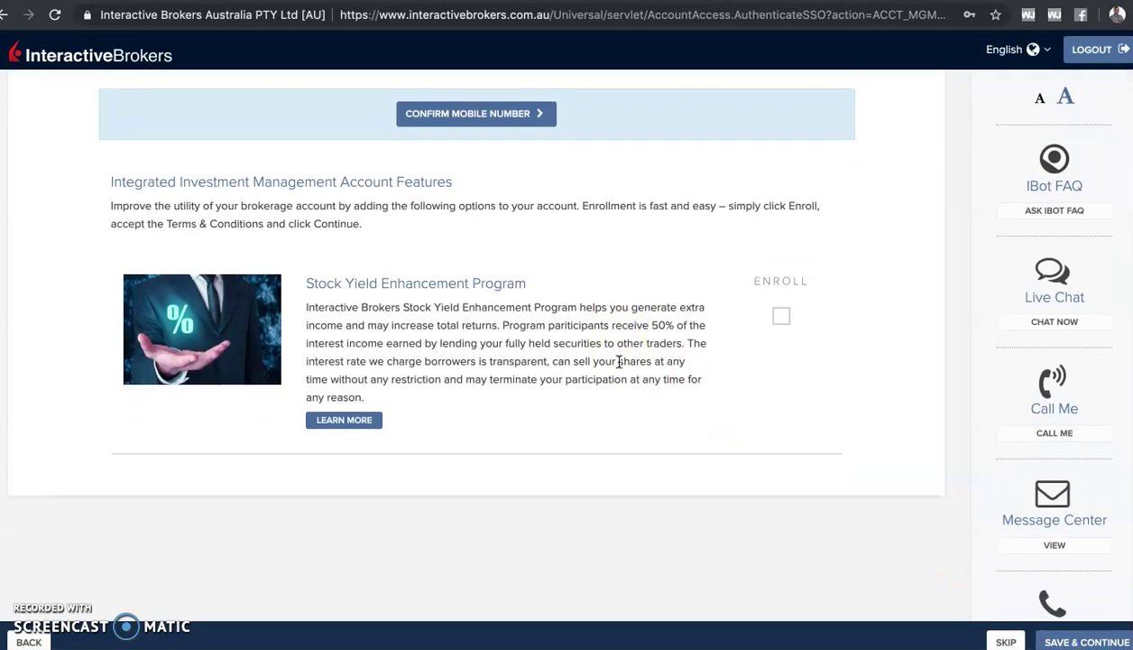
pyautogui.scroll(-4, 619, 361)
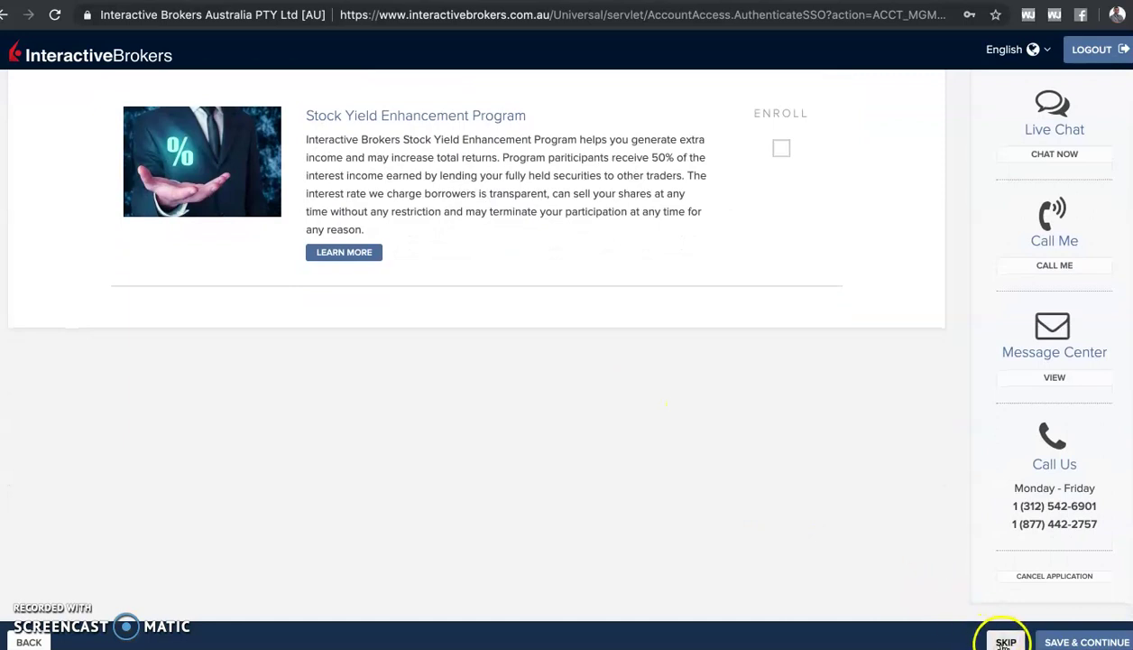
pyautogui.click(1067, 641)
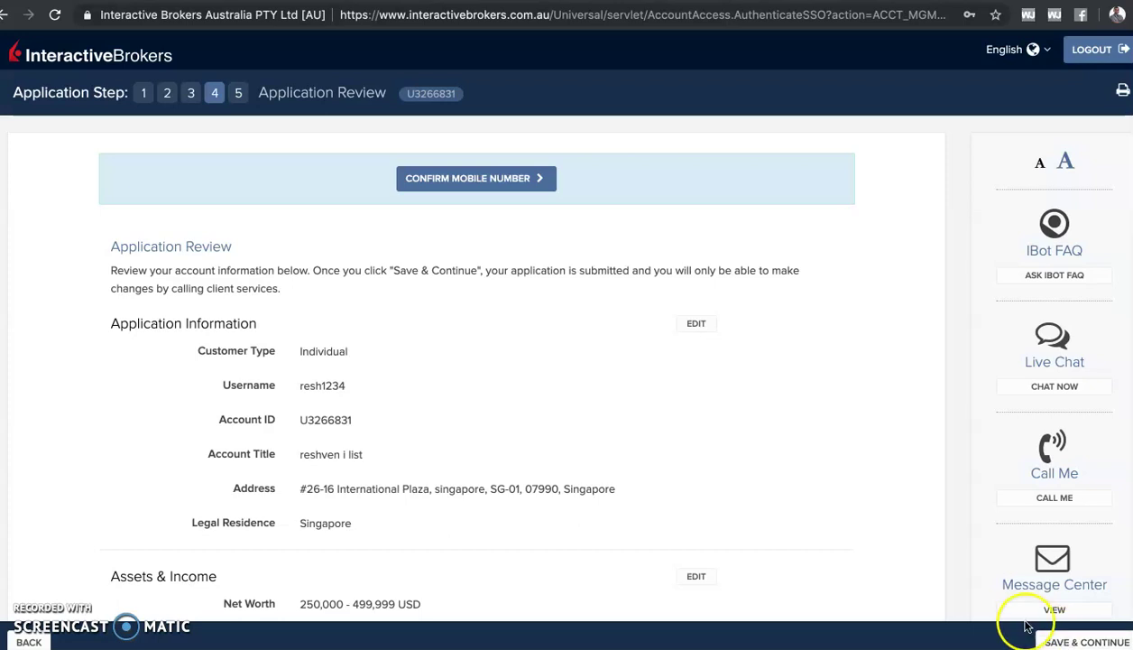
pyautogui.scroll(-5, 630, 414)
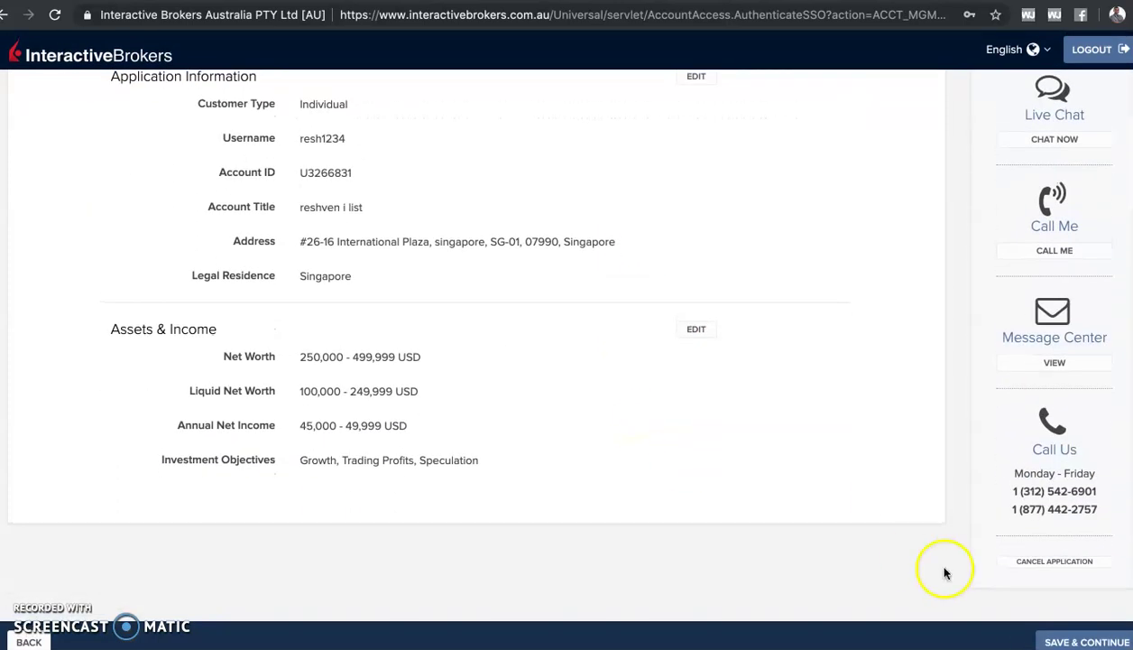
pyautogui.click(1086, 643)
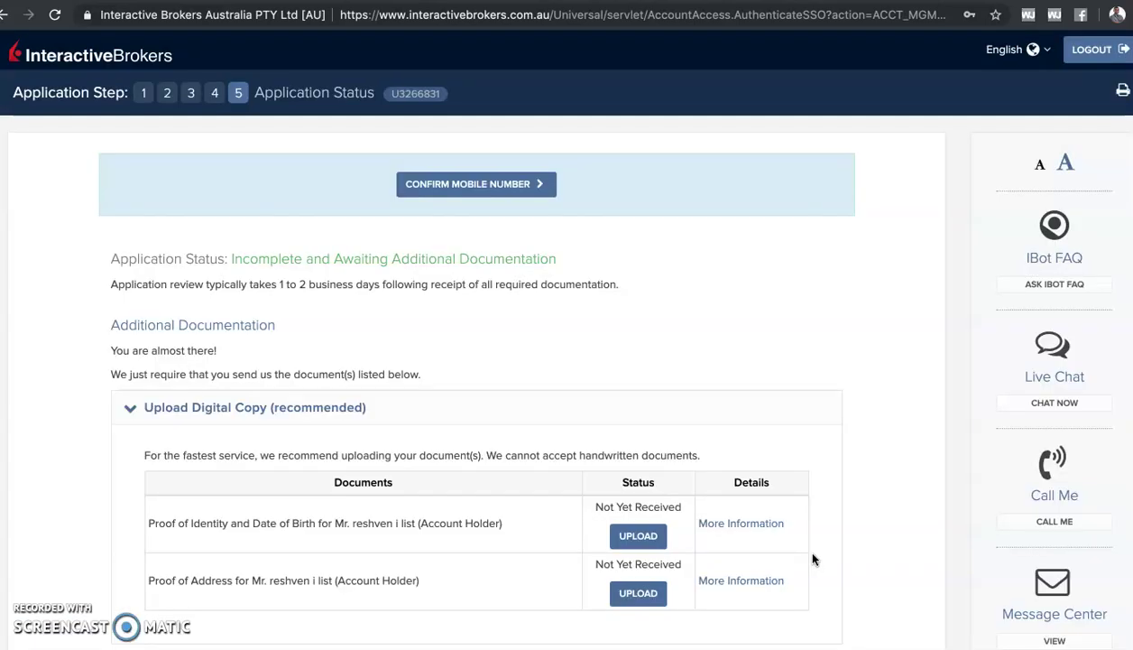
# Step: Review the Application Status page, including the required identity and address documents, account funding, market data, secure login and agreement download options
pyautogui.scroll(-3, 783, 450)
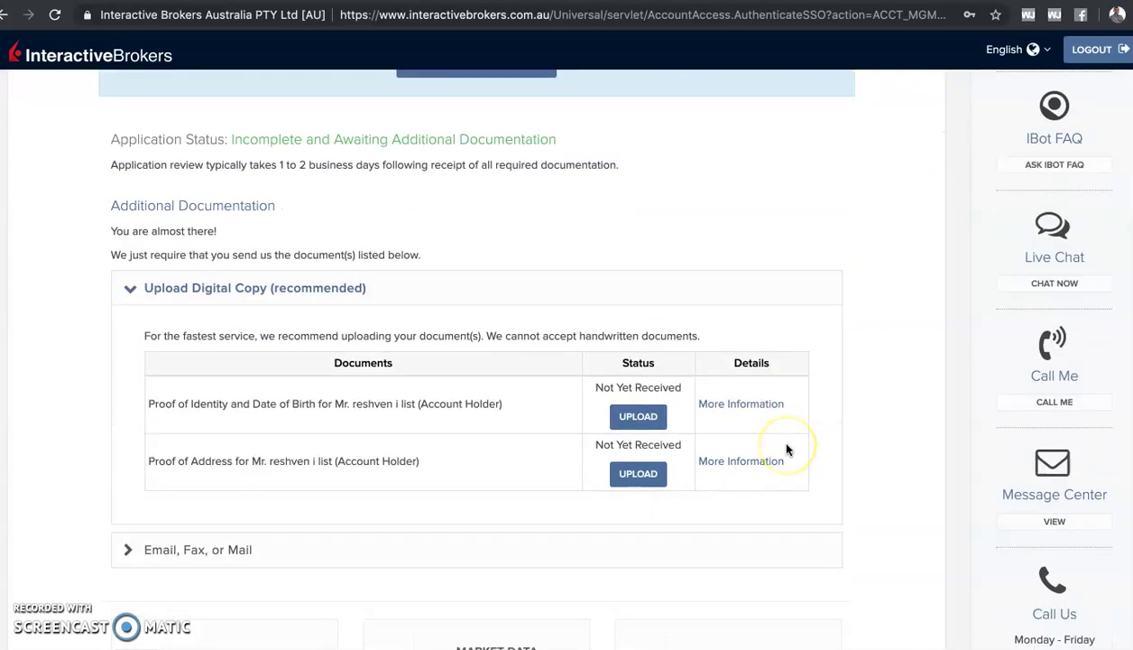
pyautogui.scroll(-2, 784, 425)
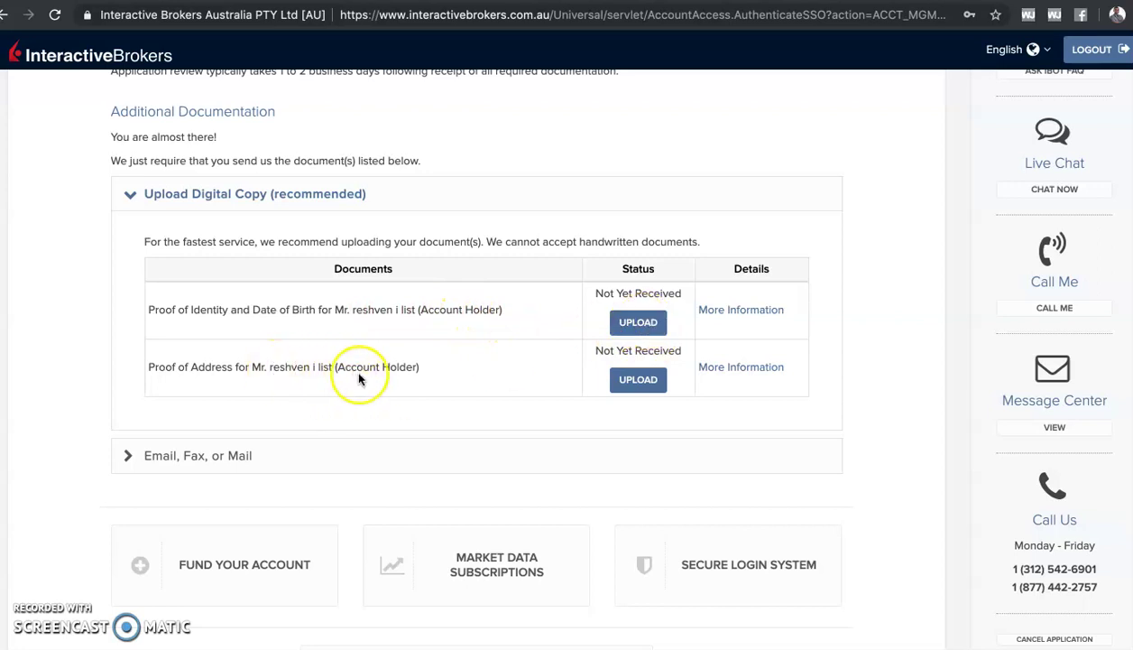
pyautogui.scroll(-2, 454, 384)
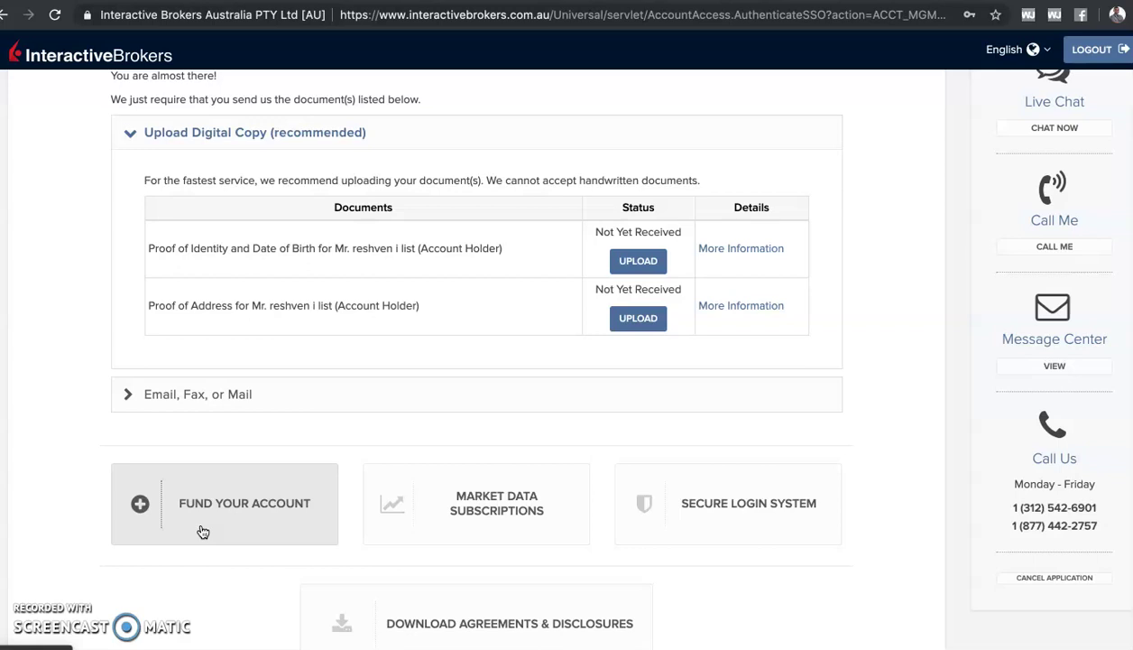
pyautogui.scroll(-3, 203, 533)
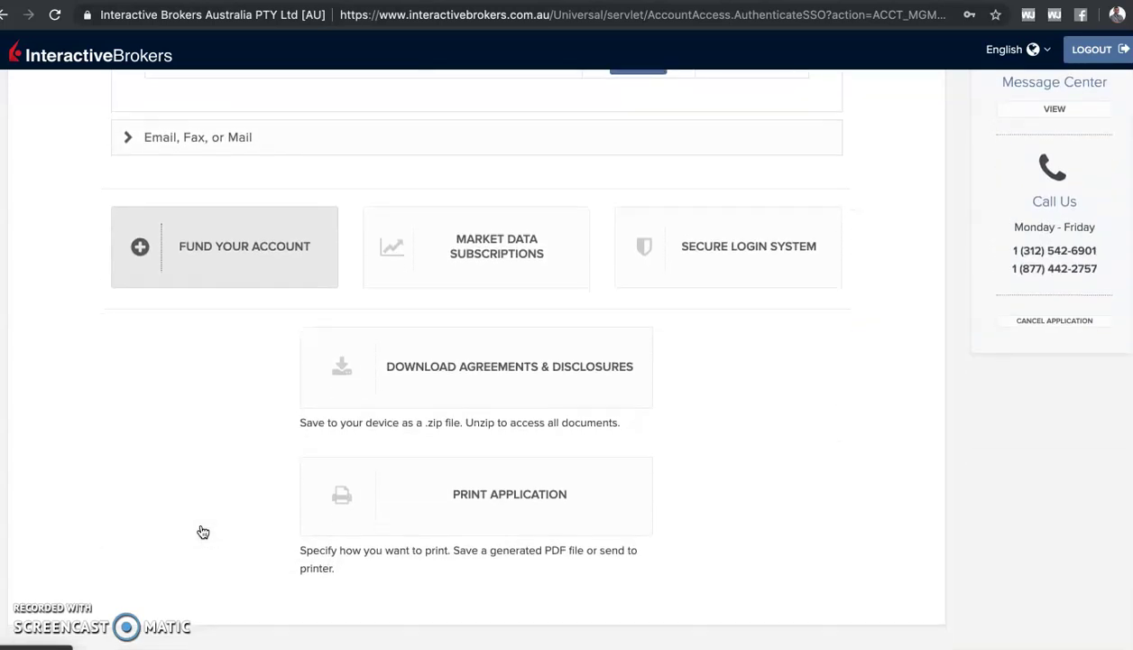
pyautogui.scroll(6, 203, 533)
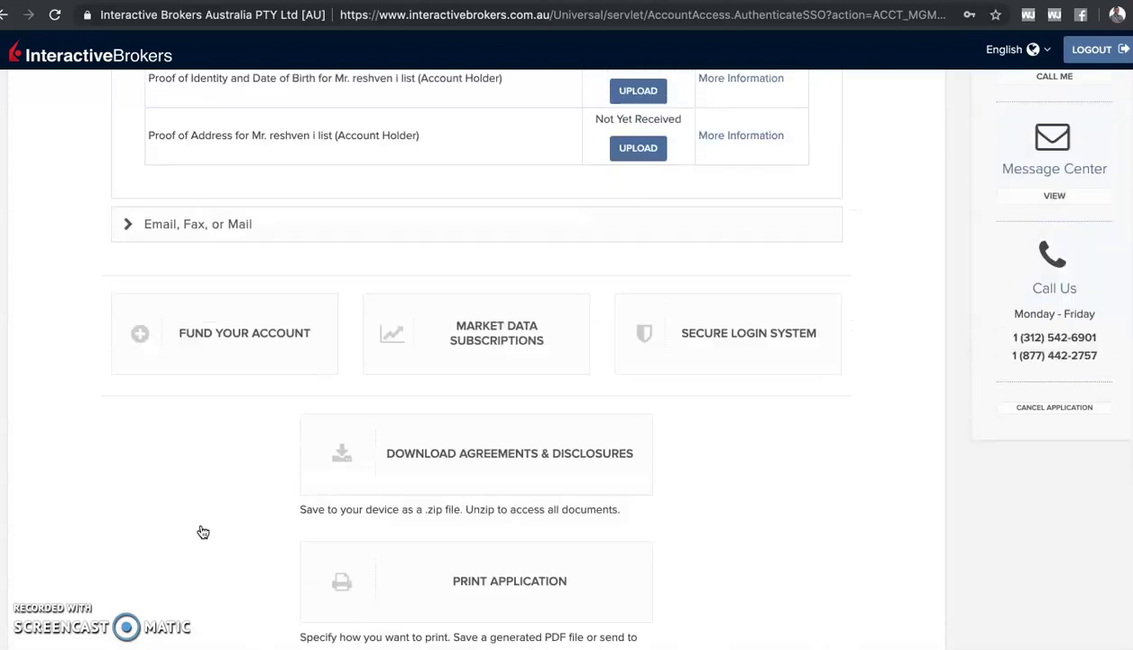
pyautogui.scroll(-2, 203, 532)
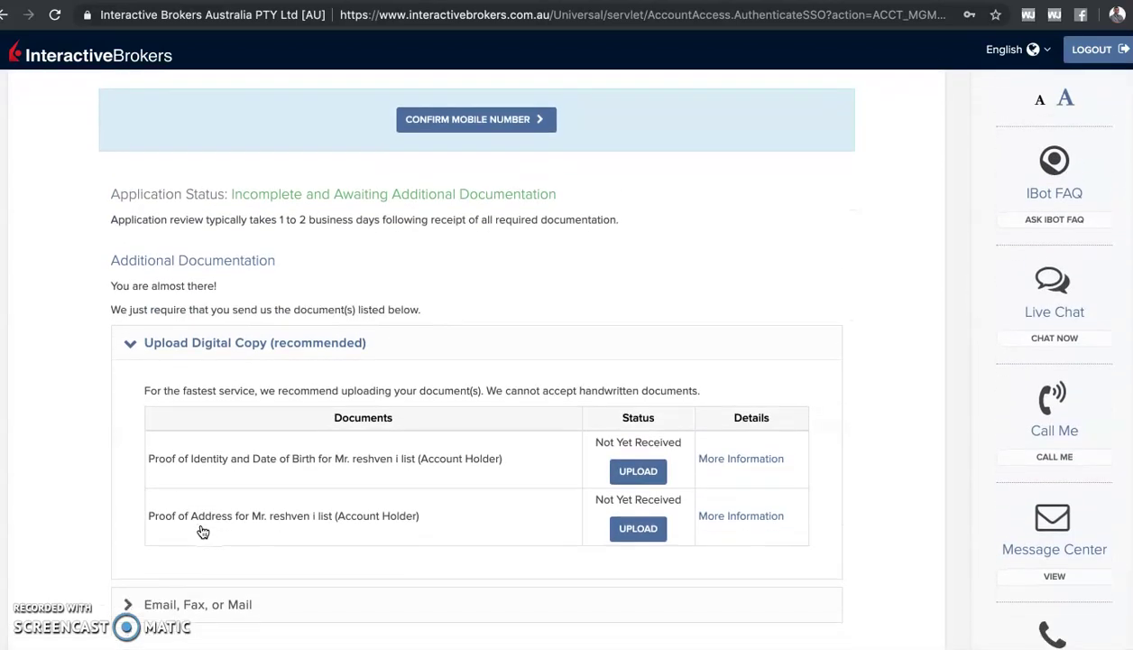